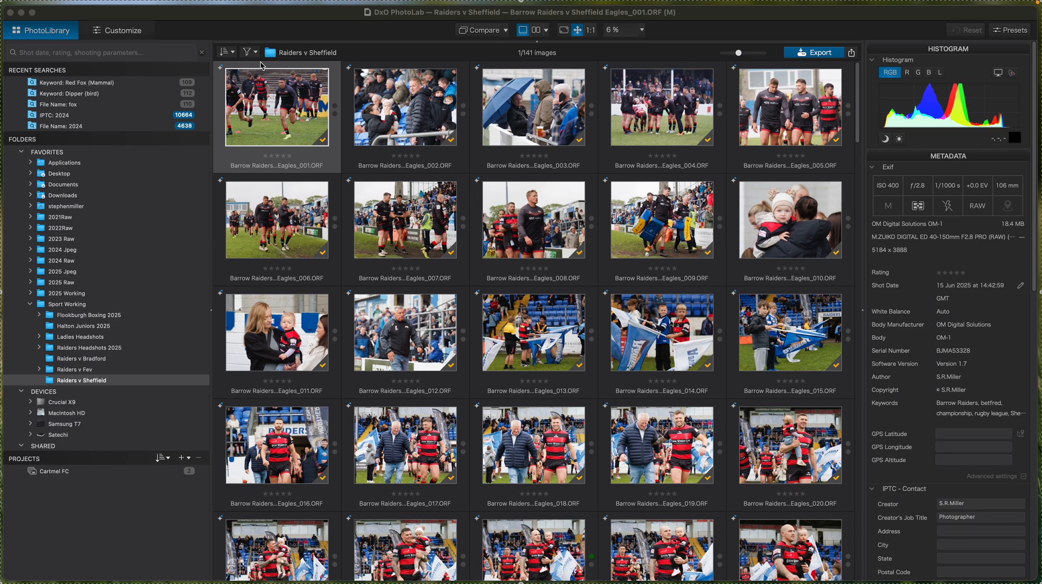
Select every image in the Raiders v Sheffield folder and apply the Sport Dull Day preset to them all.
left_click(296, 119)
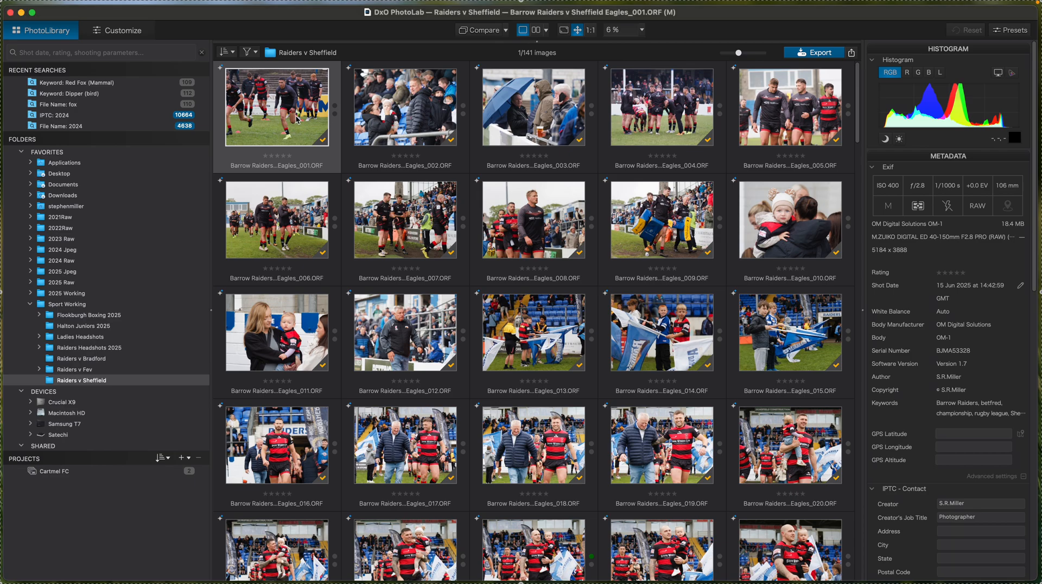
mouse_move(297, 119)
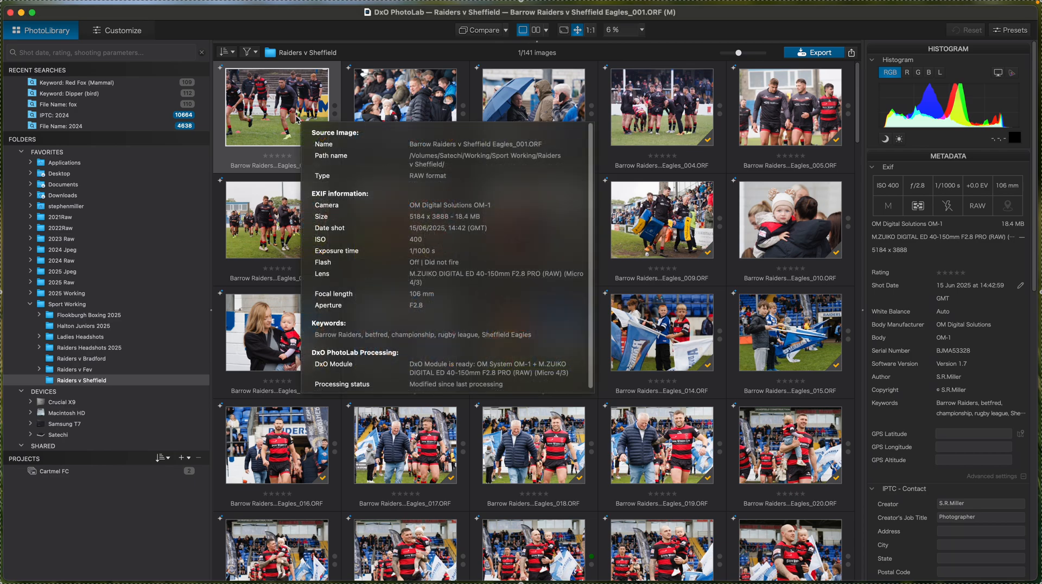
key("super+a")
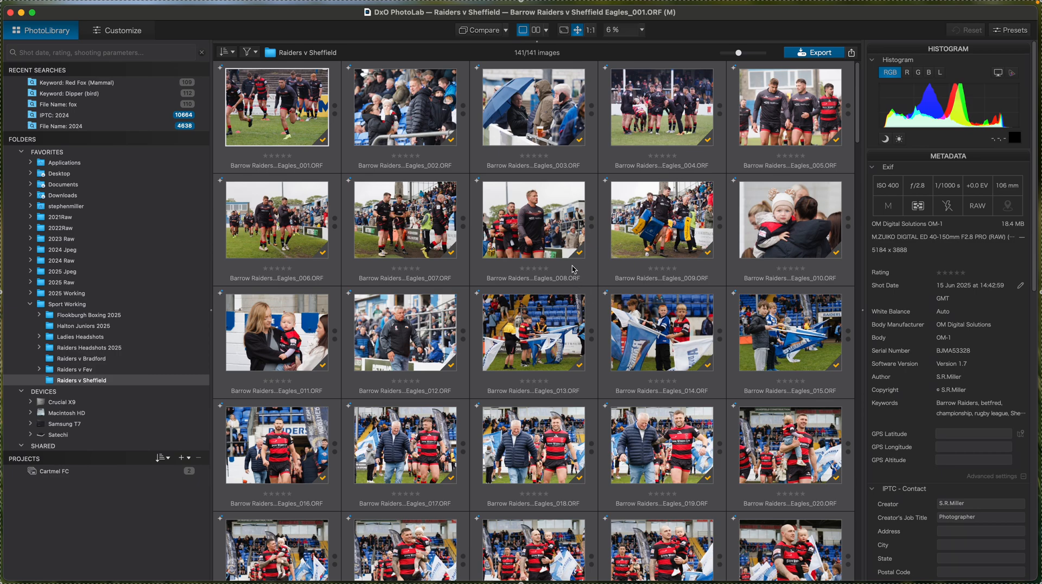
left_click(1010, 30)
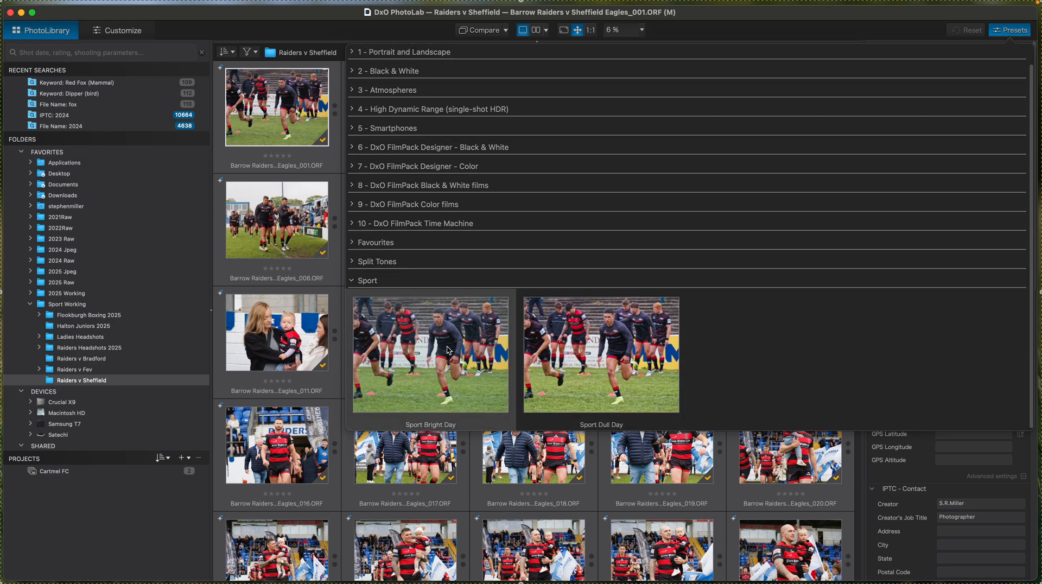
left_click(612, 352)
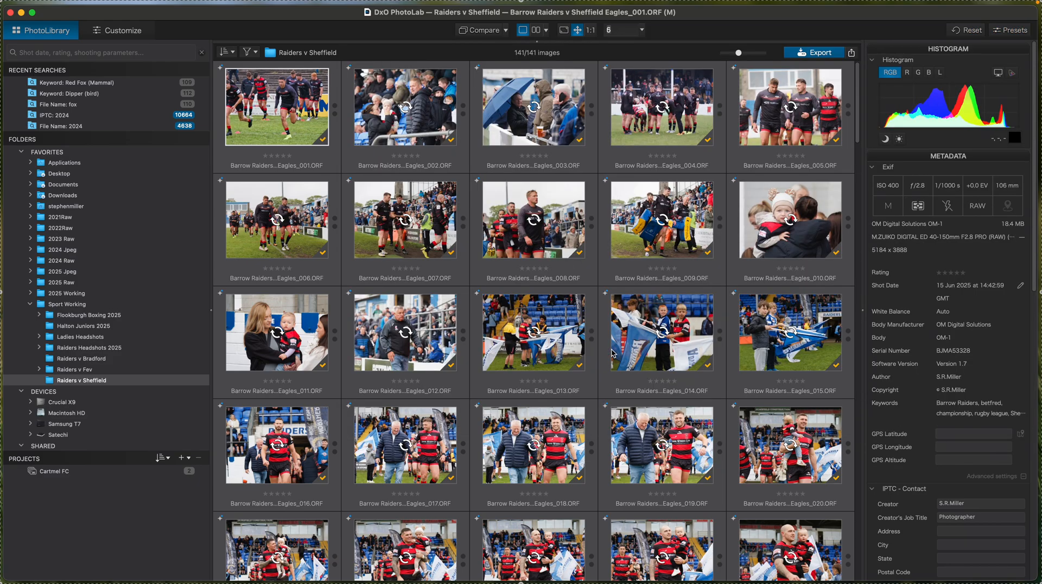
mouse_move(612, 352)
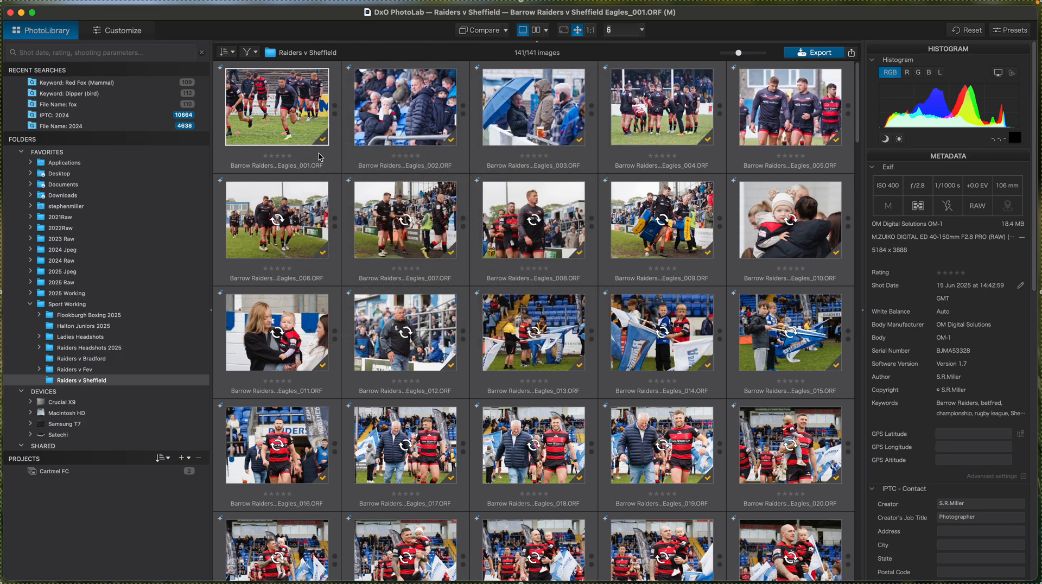
Open image 033 in the Customize workspace and crop it around the running player to about 3759 x 2817 px.
scroll(803, 347, "down", 10)
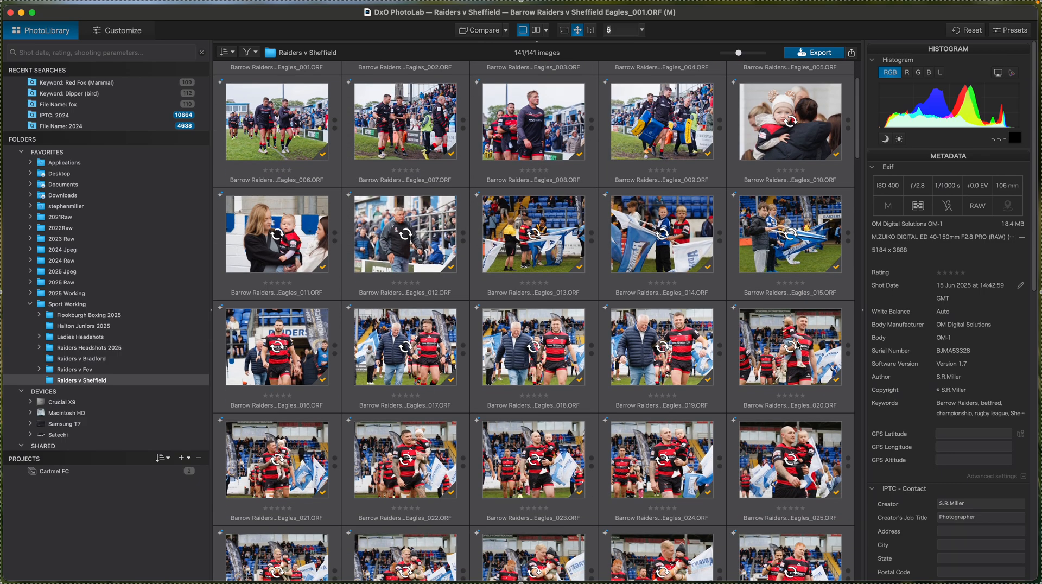
scroll(798, 345, "down", 6)
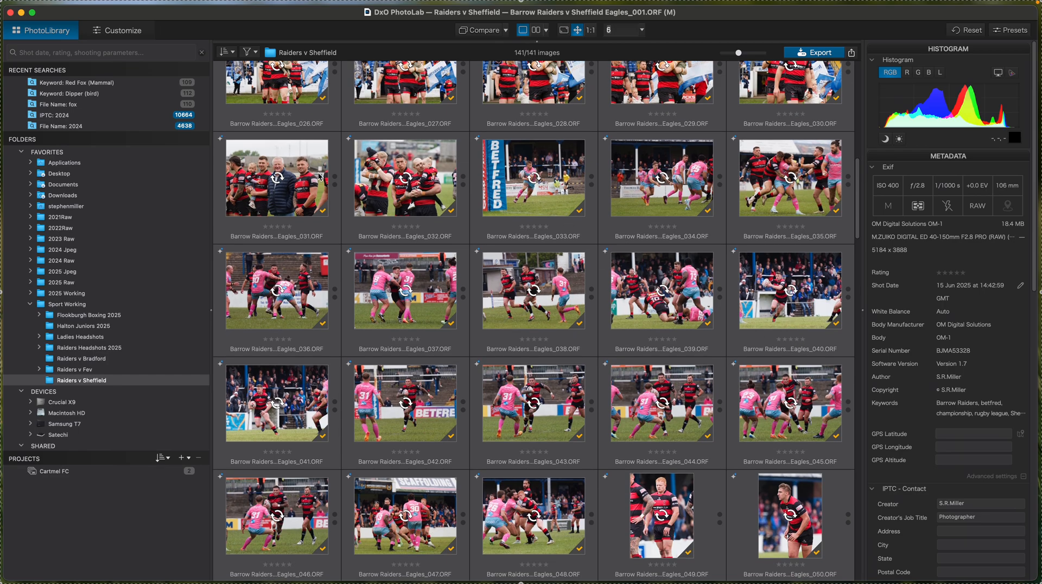
left_click(546, 179)
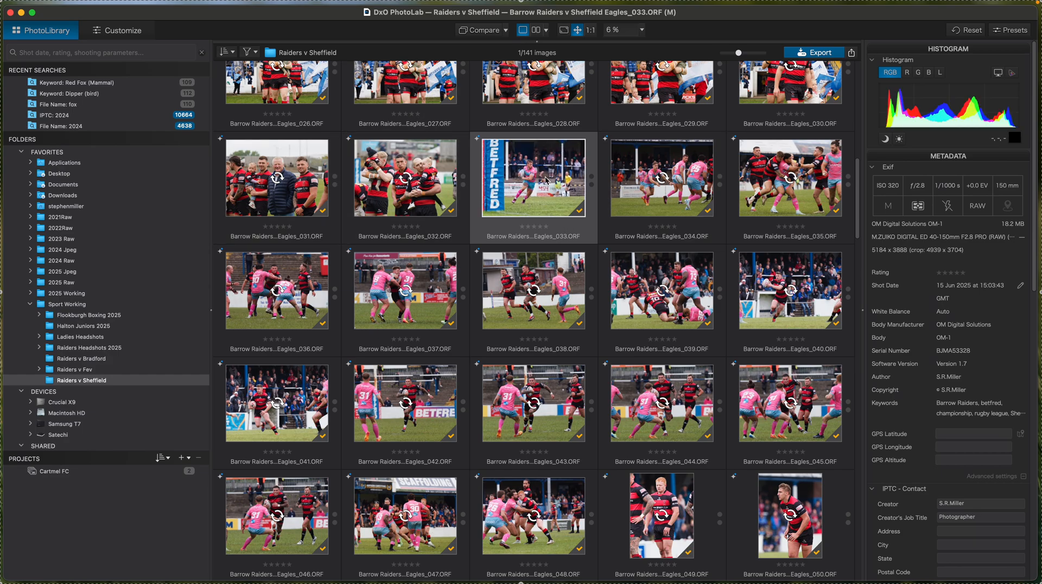
double_click(545, 179)
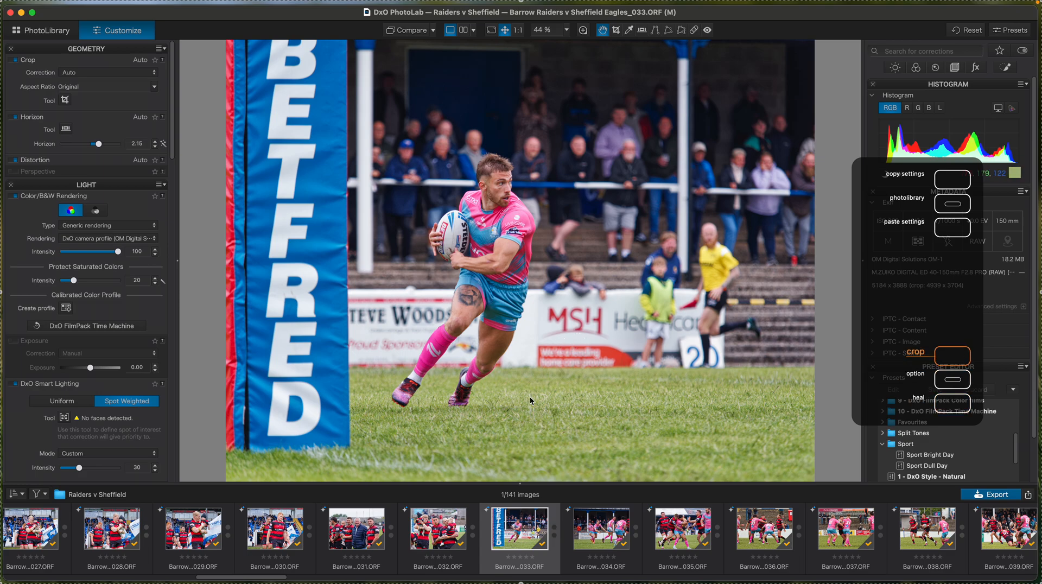
key("c")
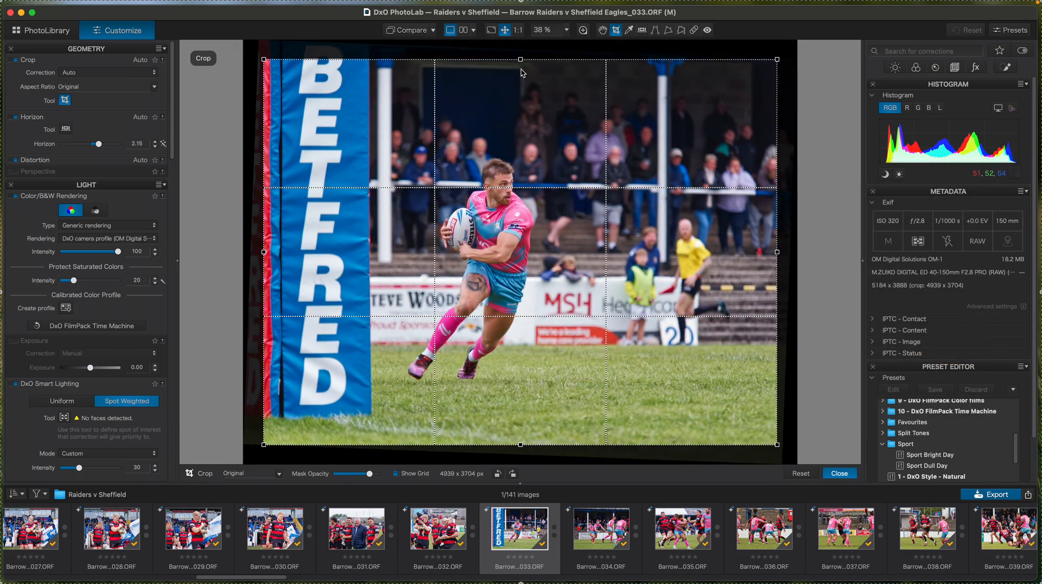
left_click_drag(516, 58, 502, 168)
key("Return")
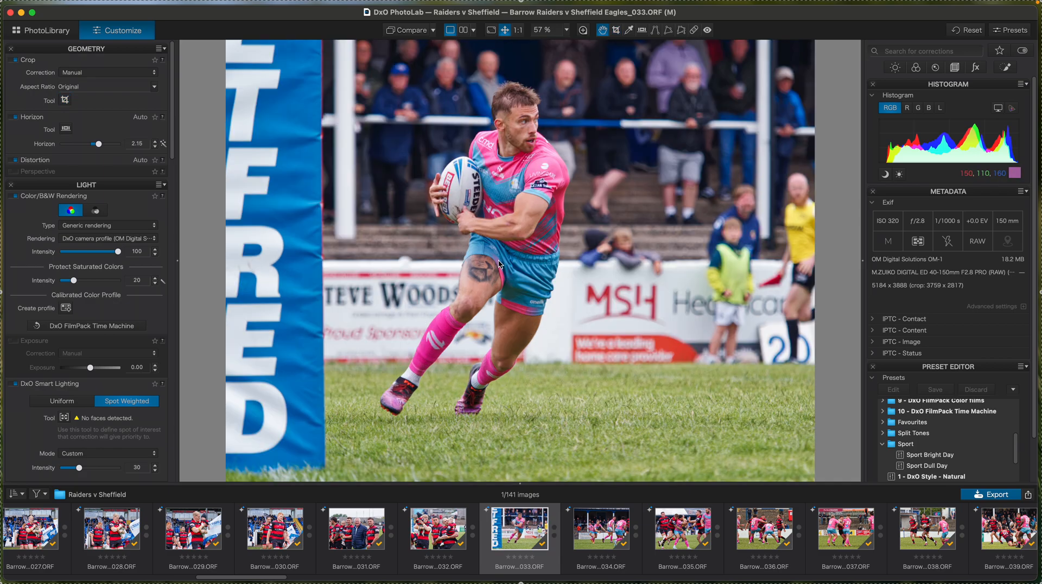
Crop image 034 around the player passing the ball and his teammates, to about 3670 x 2753 px.
key("Right")
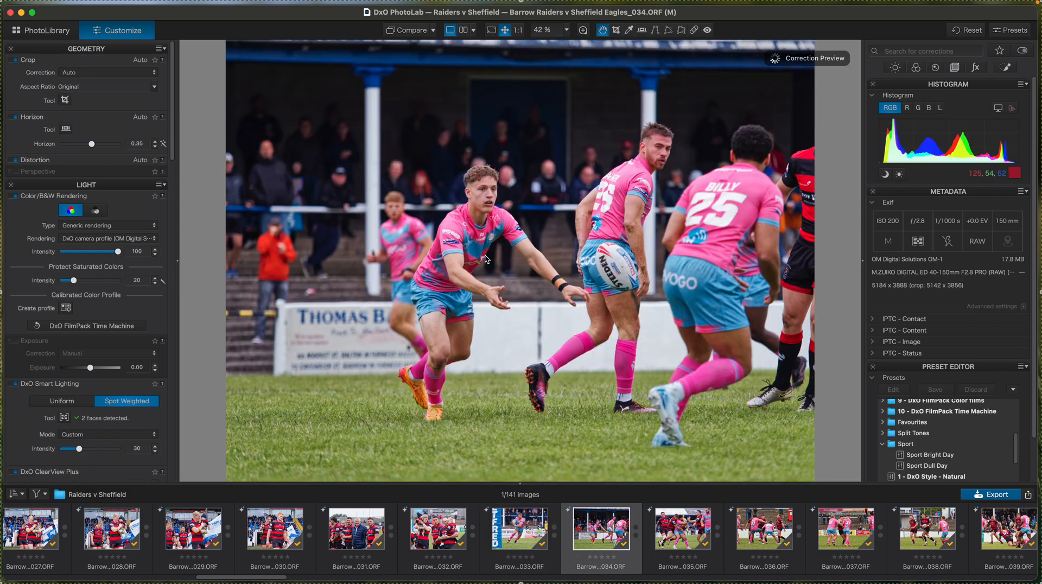
key("c")
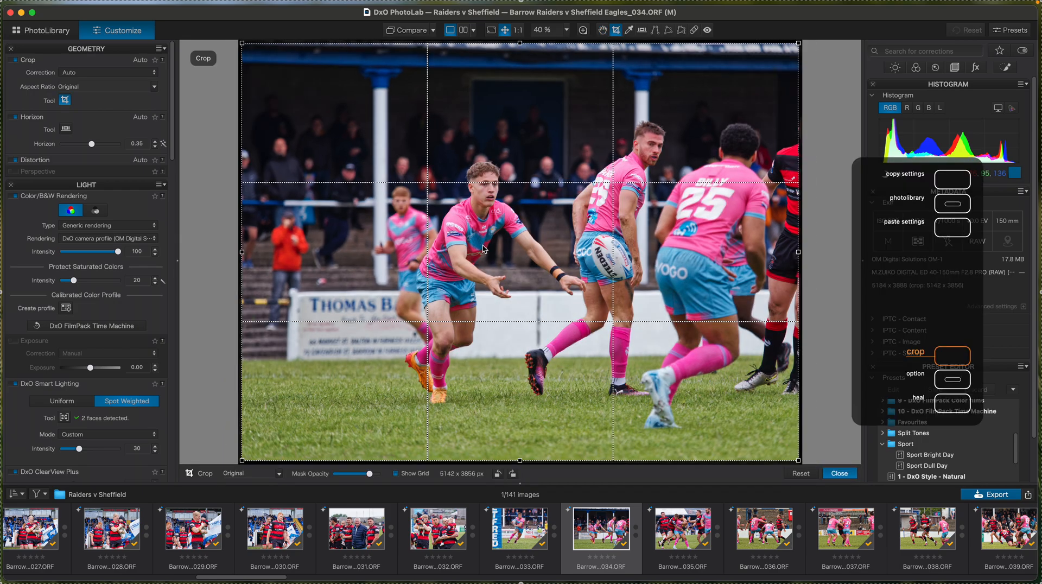
left_click_drag(520, 43, 508, 175)
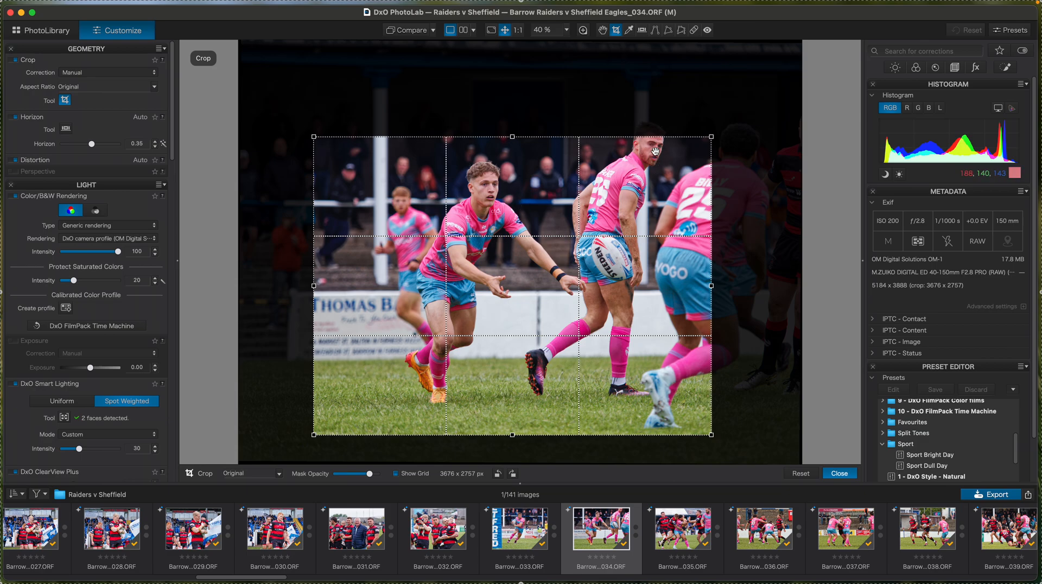
left_click_drag(587, 135, 587, 148)
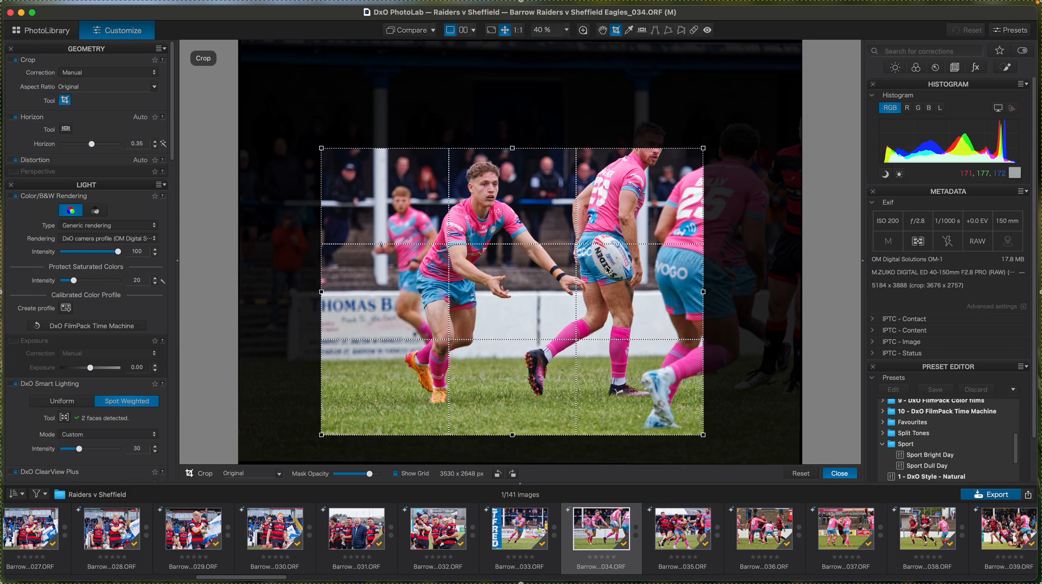
left_click_drag(579, 149, 580, 138)
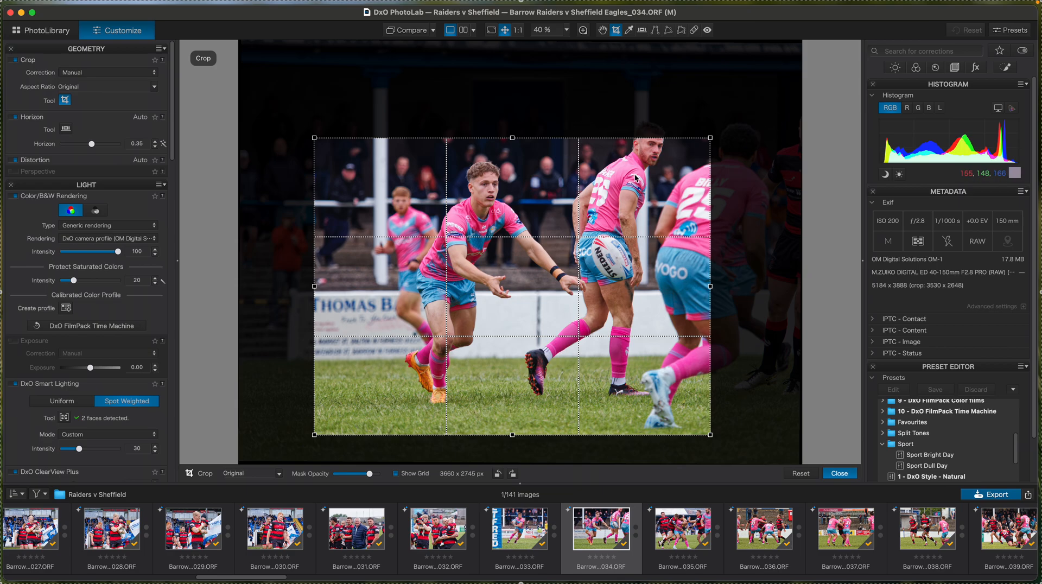
left_click_drag(577, 136, 578, 89)
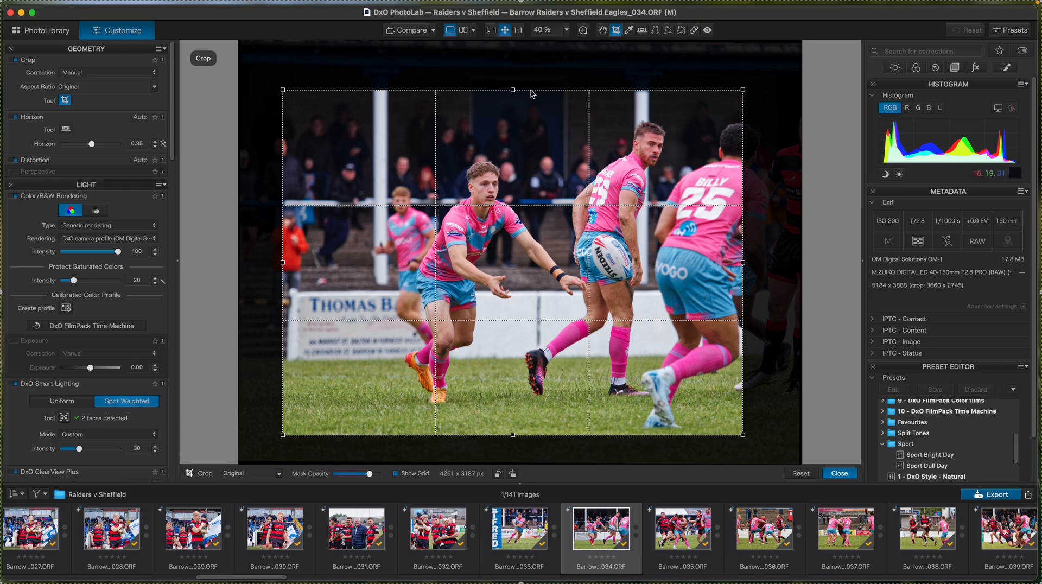
left_click_drag(532, 94, 525, 137)
left_click_drag(514, 204, 509, 204)
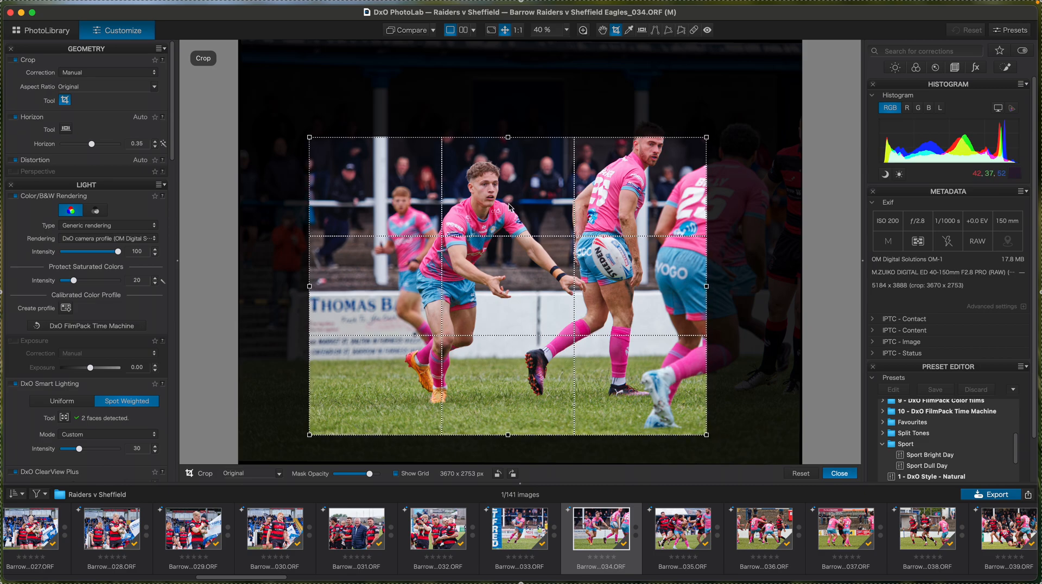
key("Return")
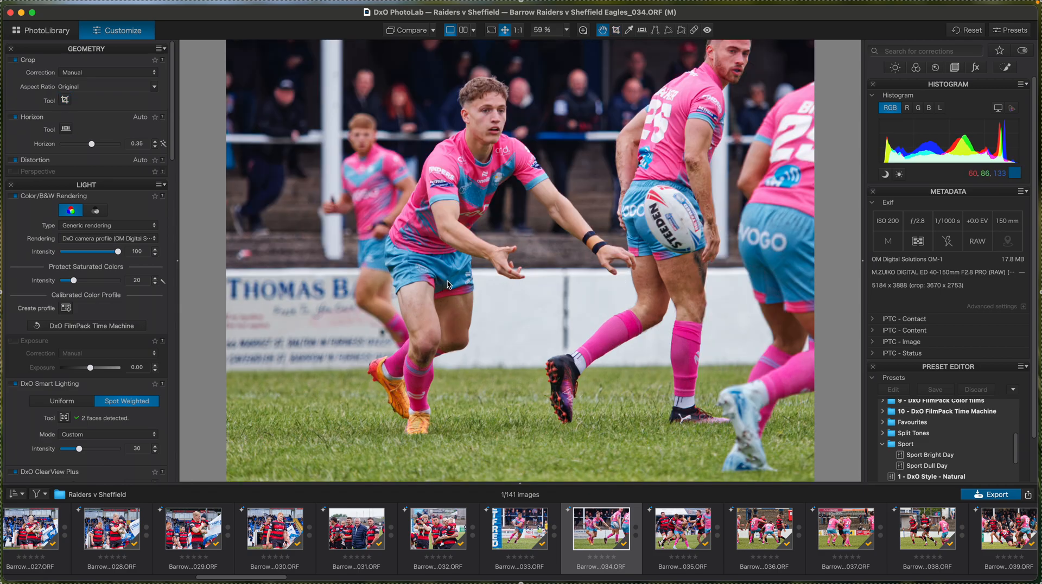
Crop image 035 around the tackle to about 4397 x 3297 px, excluding most of the pink-shirted player at the edge.
key("Right")
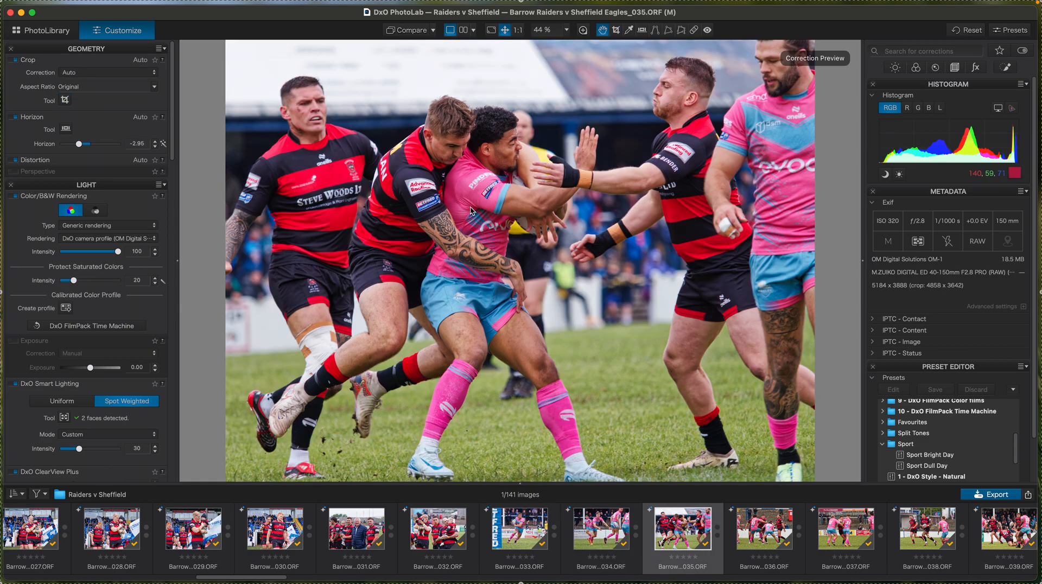
key("c")
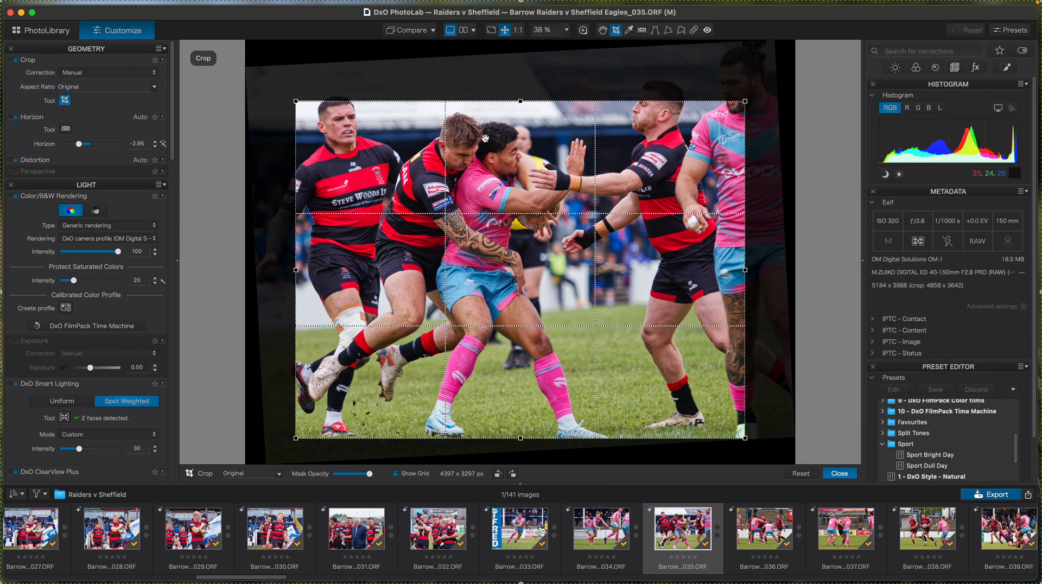
left_click_drag(485, 138, 465, 141)
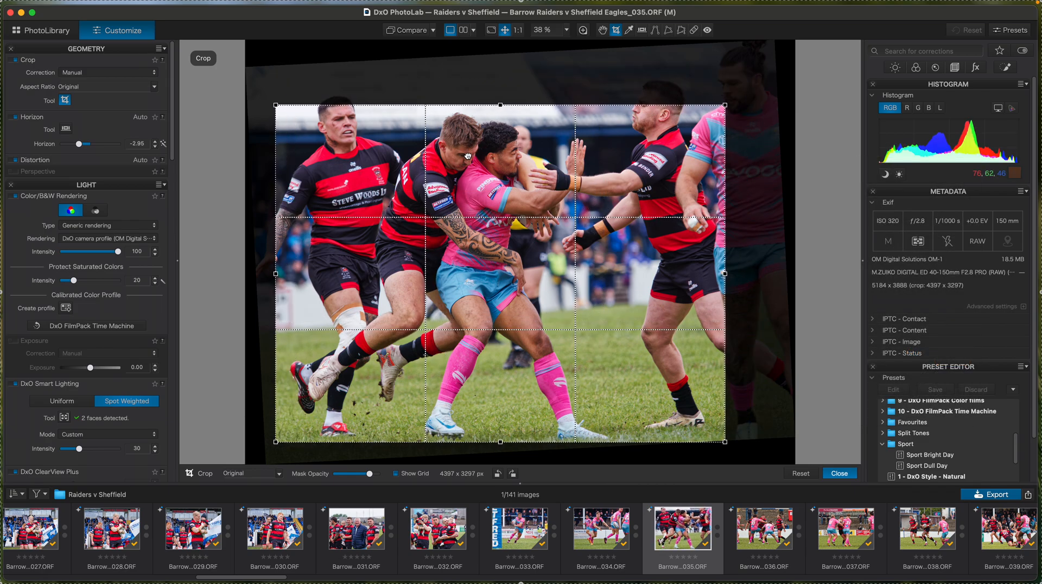
key("Return")
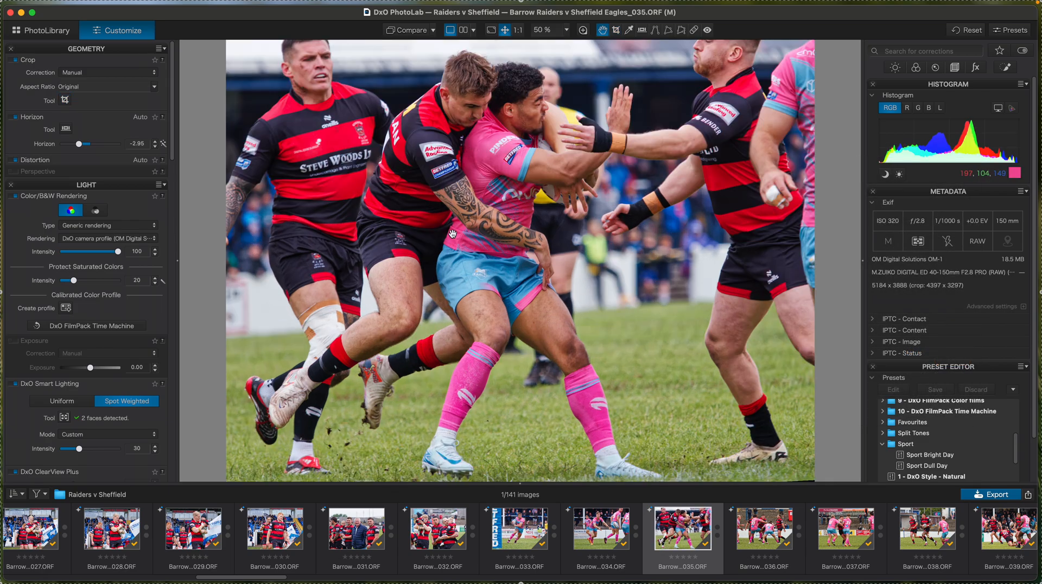
Crop image 036 around the central group of players to about 4042 x 3031 px, trimming the player at the edge.
key("Right")
key("c")
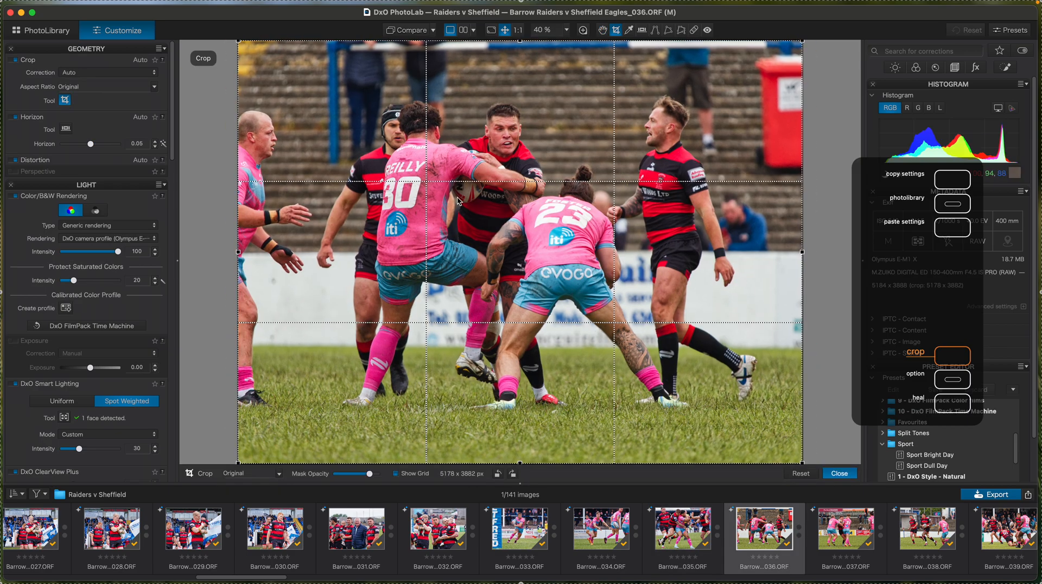
left_click_drag(519, 41, 520, 92)
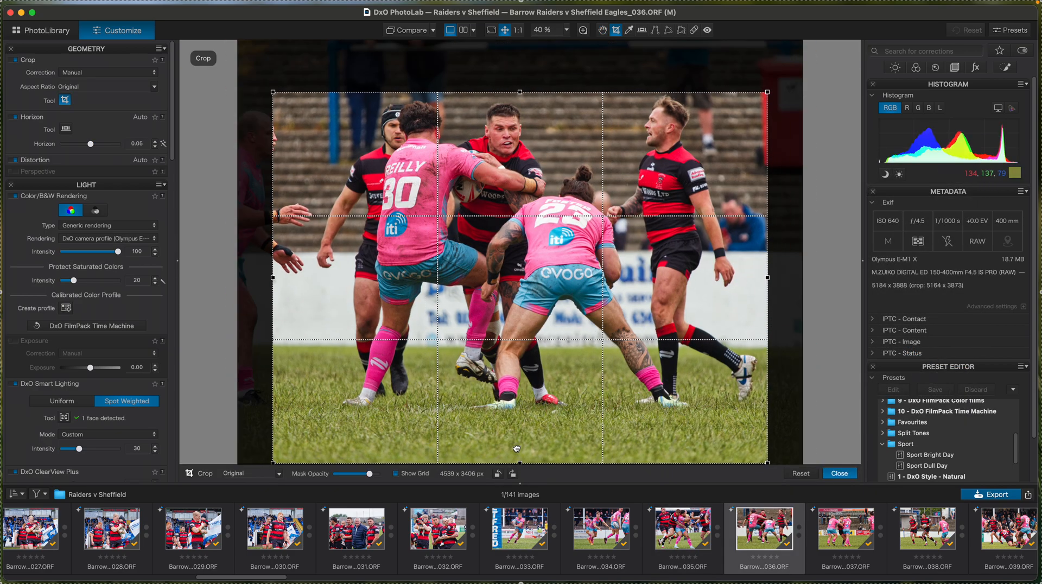
left_click_drag(518, 461, 518, 421)
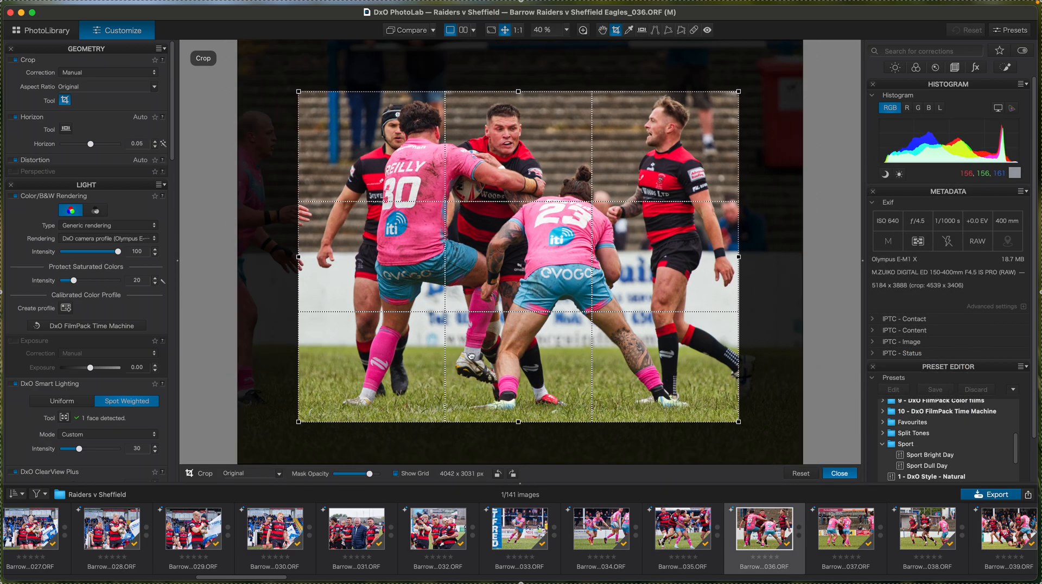
mouse_move(470, 356)
left_mouse_down()
mouse_move(461, 357)
mouse_move(470, 355)
left_mouse_up()
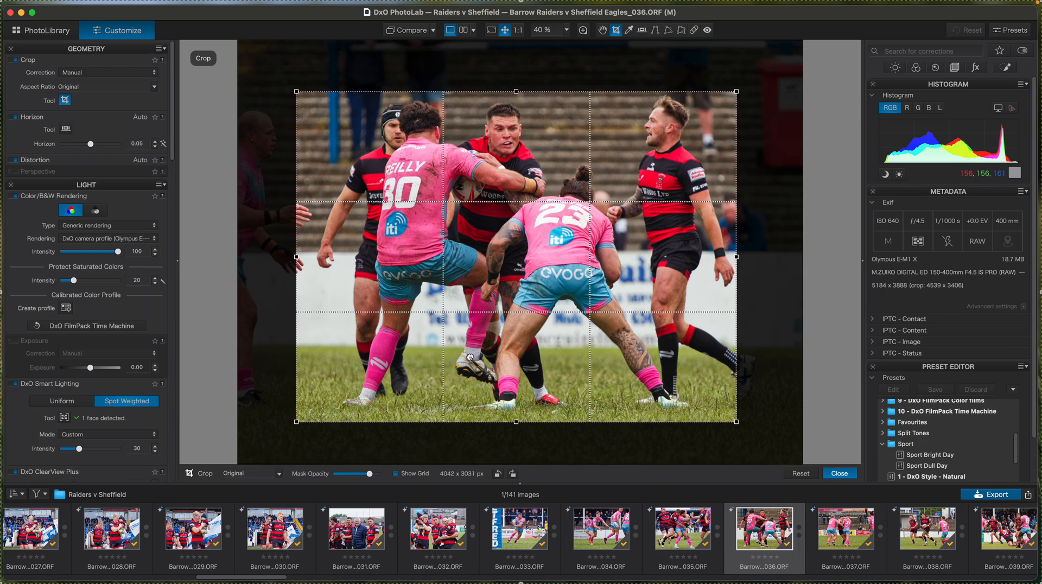
key("Return")
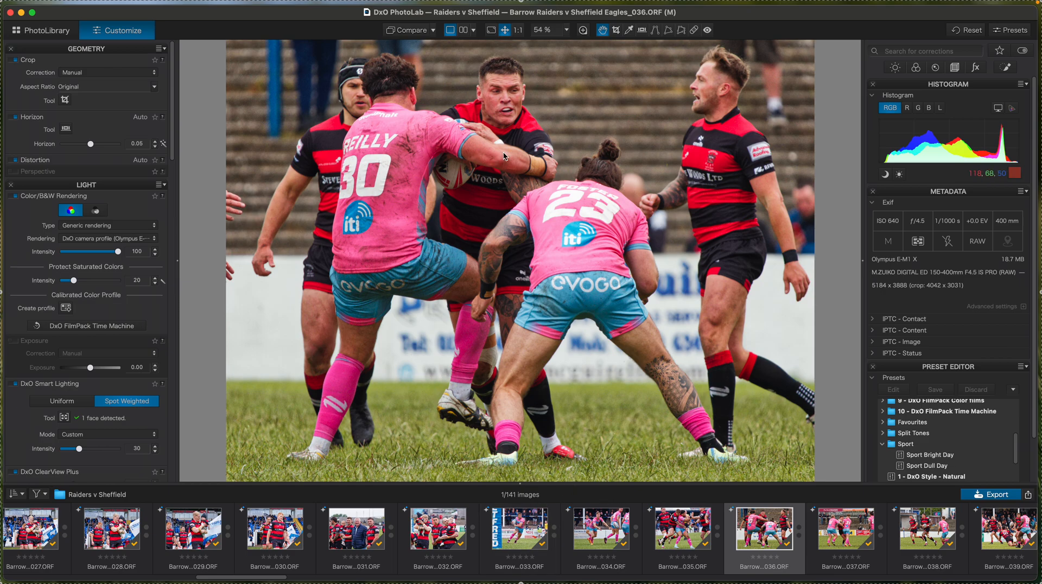
Return to the photo library, select all images in the folder and reset their corrections.
left_click(55, 33)
scroll(470, 210, "up", 15)
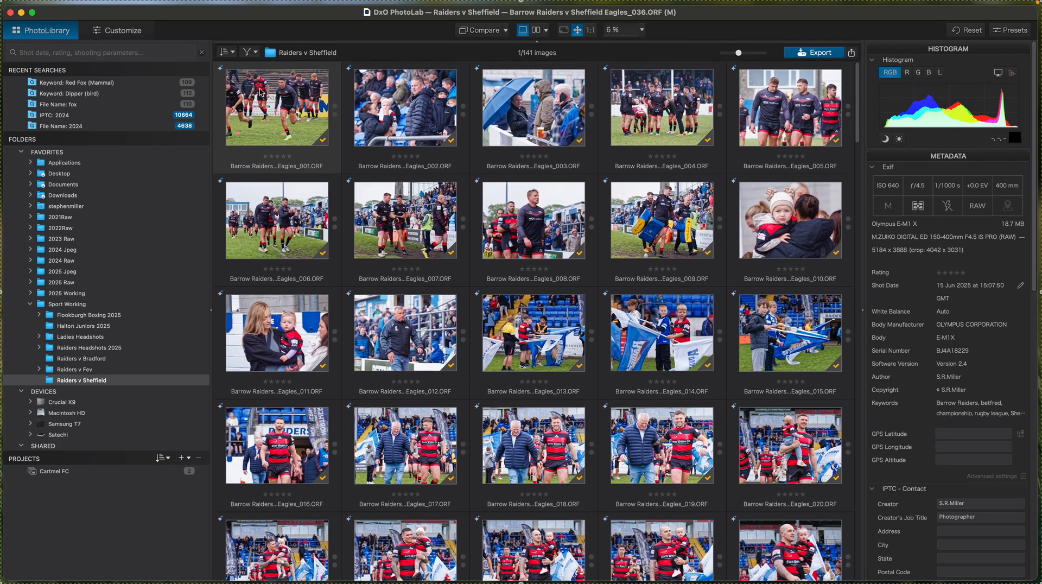
left_click(261, 92)
key("super+a")
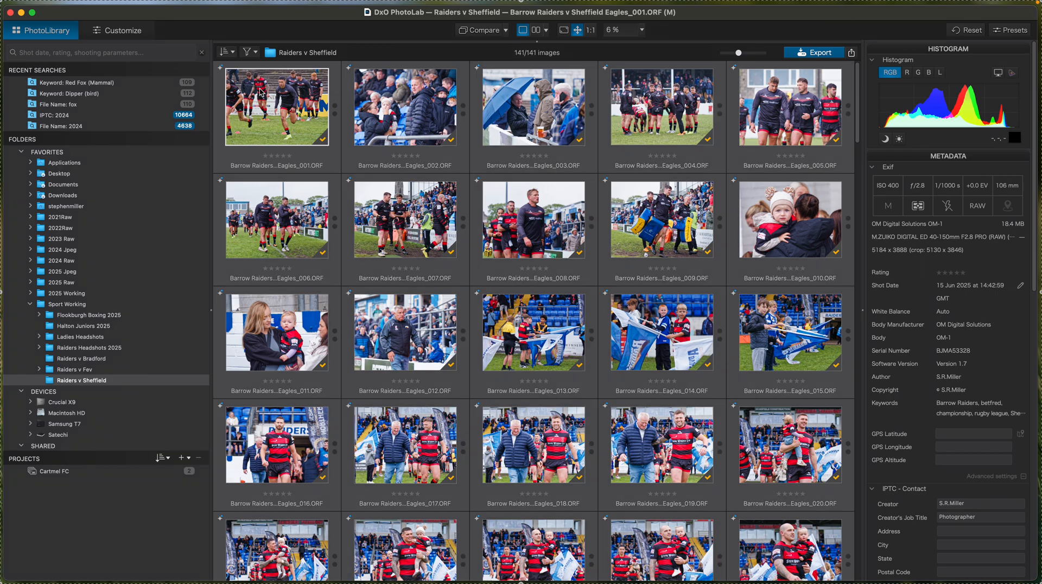
left_click(973, 32)
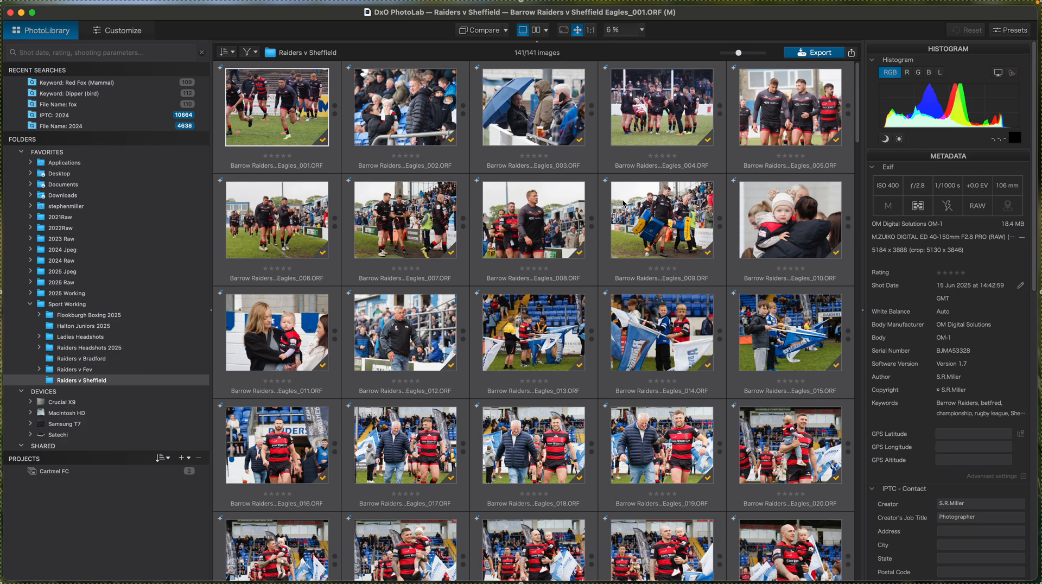
Deselect the batch, look through the match folder and open image 093 of the tackle for editing.
mouse_move(622, 204)
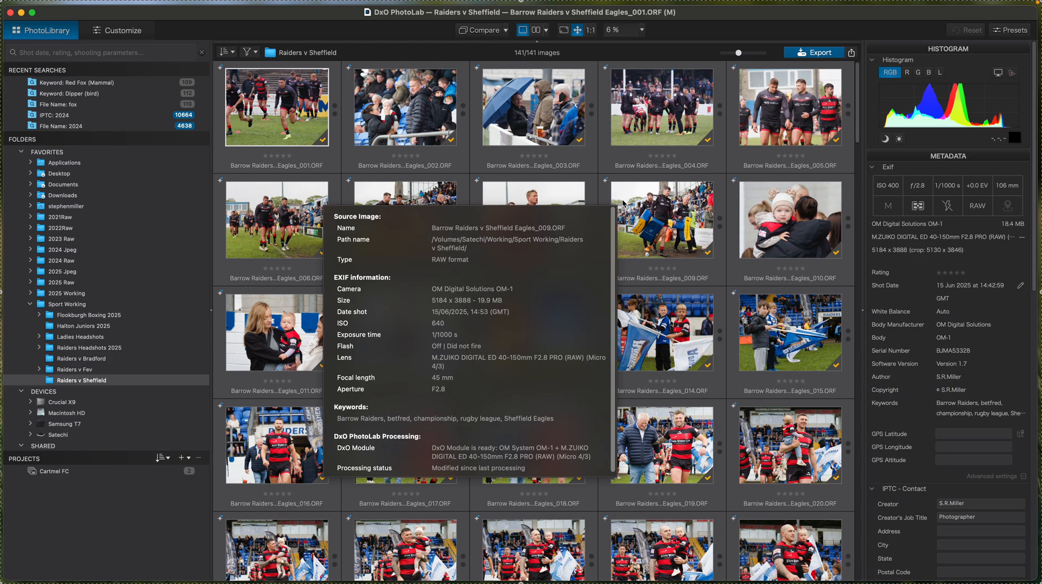
left_click(313, 119)
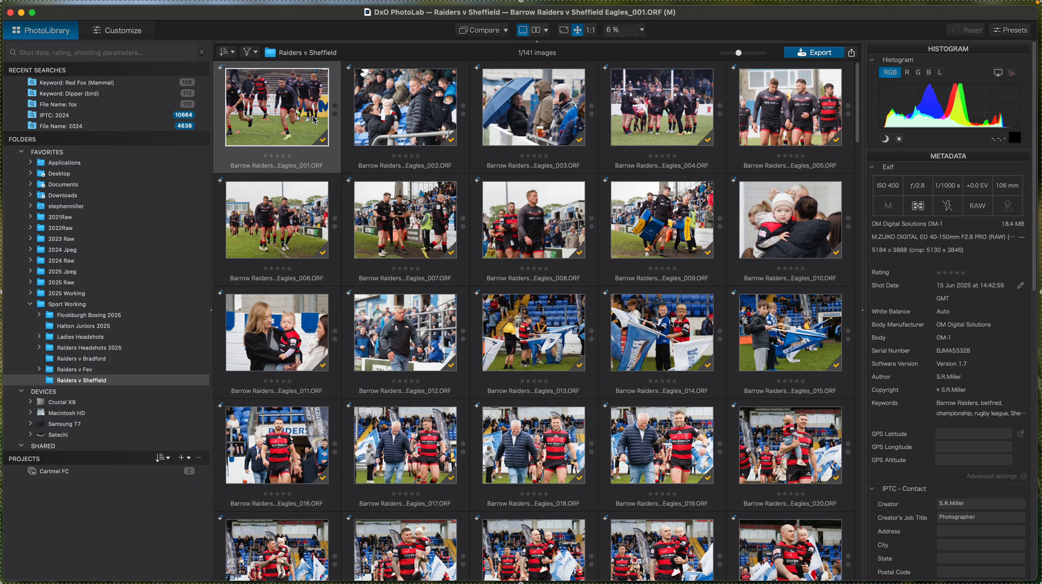
scroll(716, 305, "down", 7)
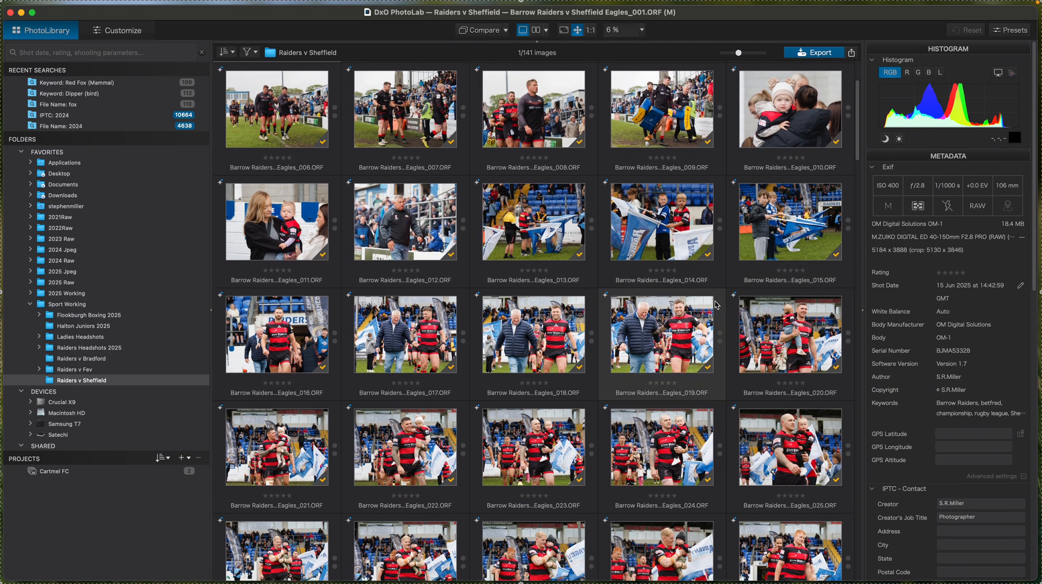
scroll(716, 305, "down", 15)
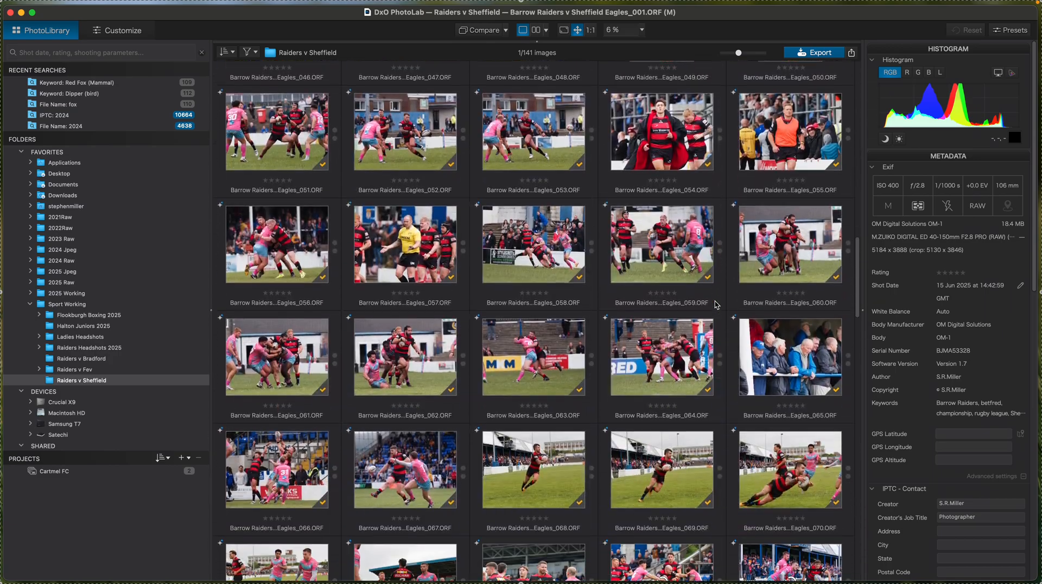
scroll(716, 305, "down", 10)
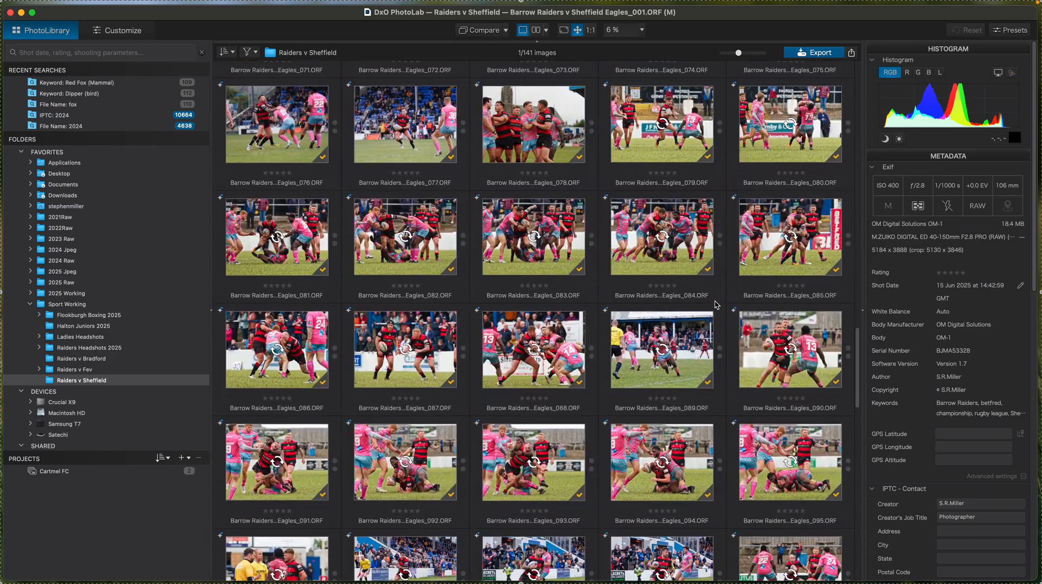
scroll(716, 304, "down", 3)
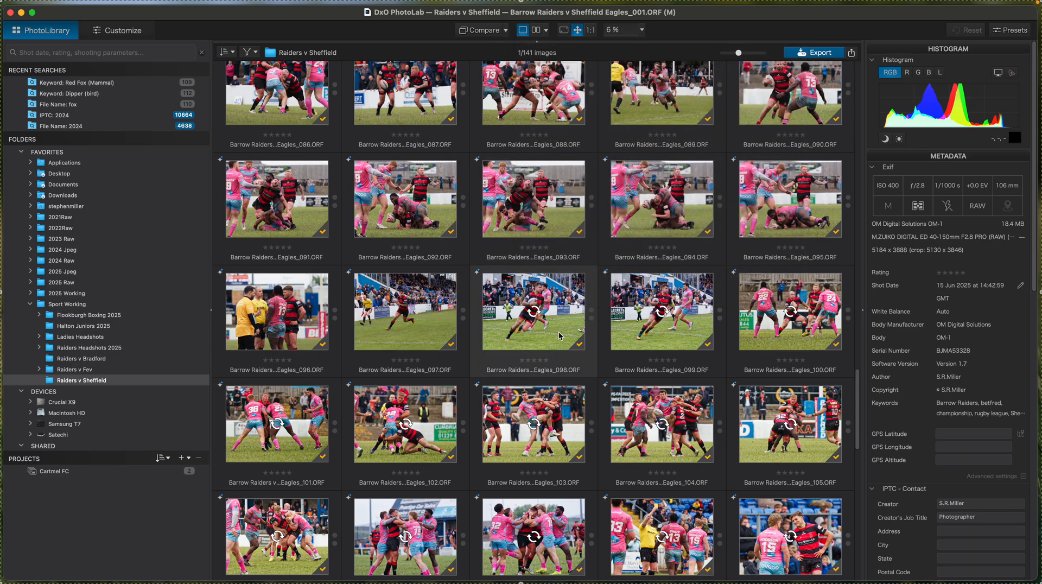
scroll(559, 336, "up", 1)
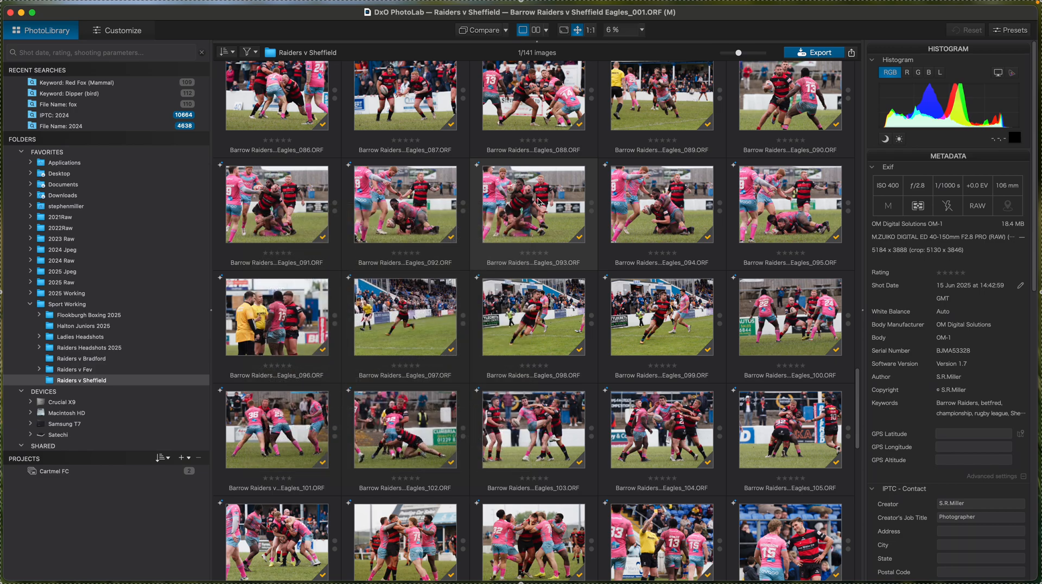
double_click(539, 201)
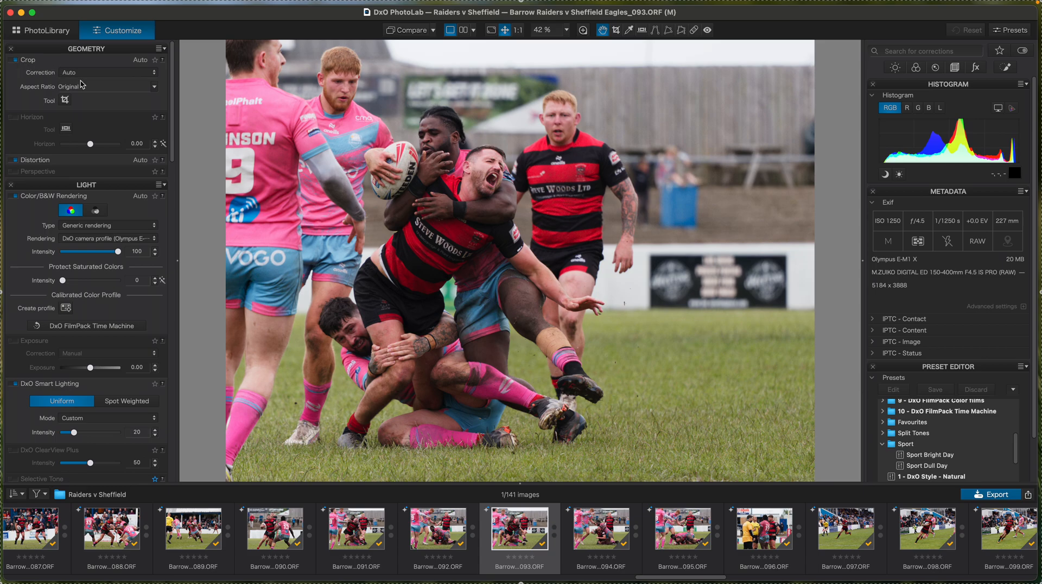
Enable the Horizon correction on image 093 and set the DxO Smart Lighting intensity to 32.
left_click(16, 120)
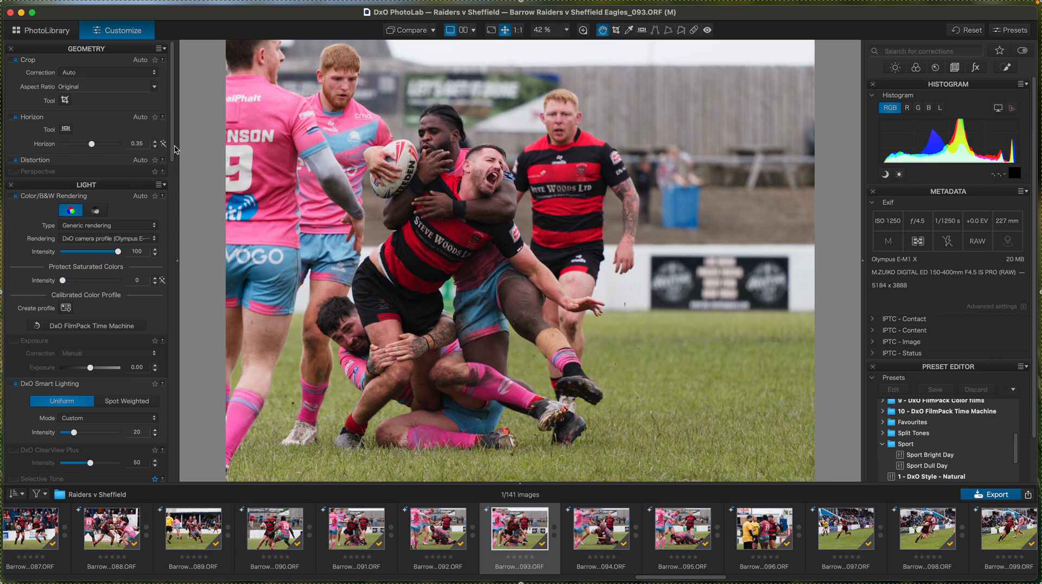
mouse_move(174, 147)
left_mouse_down()
mouse_move(175, 163)
mouse_move(176, 147)
left_mouse_up()
left_click_drag(174, 158, 174, 222)
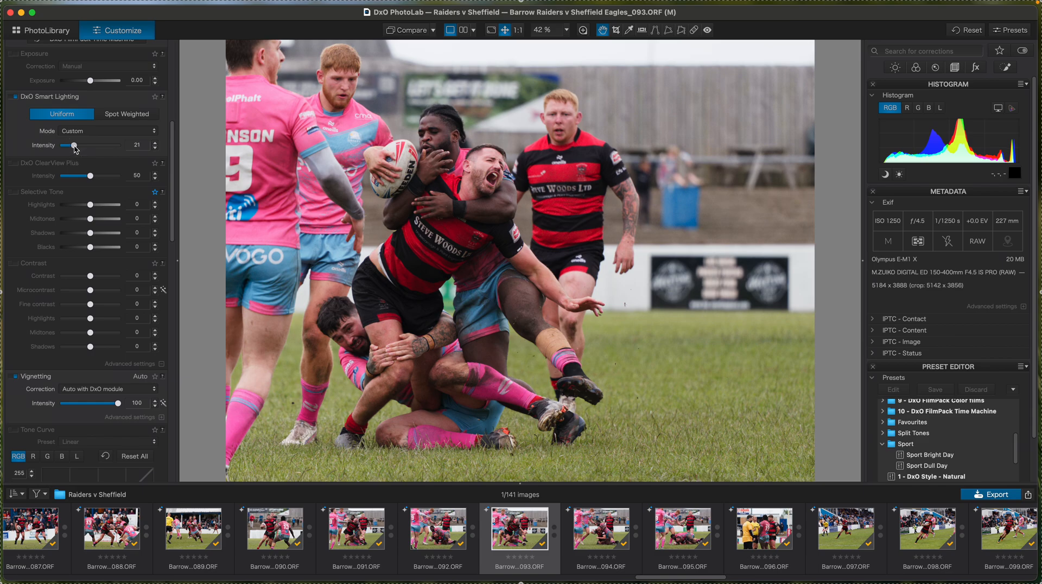
left_click_drag(75, 145, 82, 149)
Set Selective Tone midtones to 6 and shadows to 22, and enable ClearView Plus at intensity 20.
left_click(91, 234)
left_click_drag(95, 234, 92, 219)
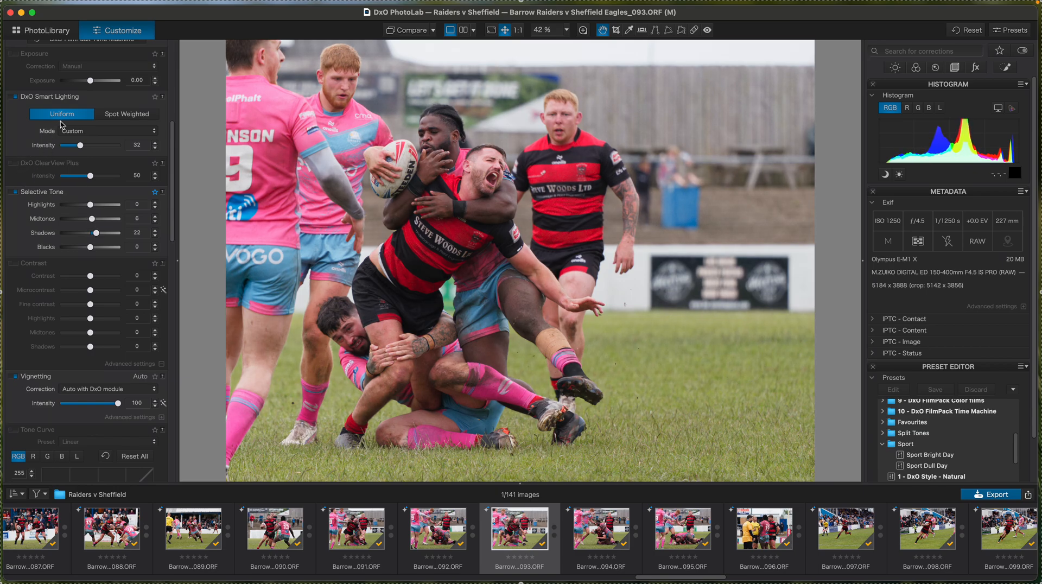
left_click(15, 163)
left_click_drag(90, 176, 72, 176)
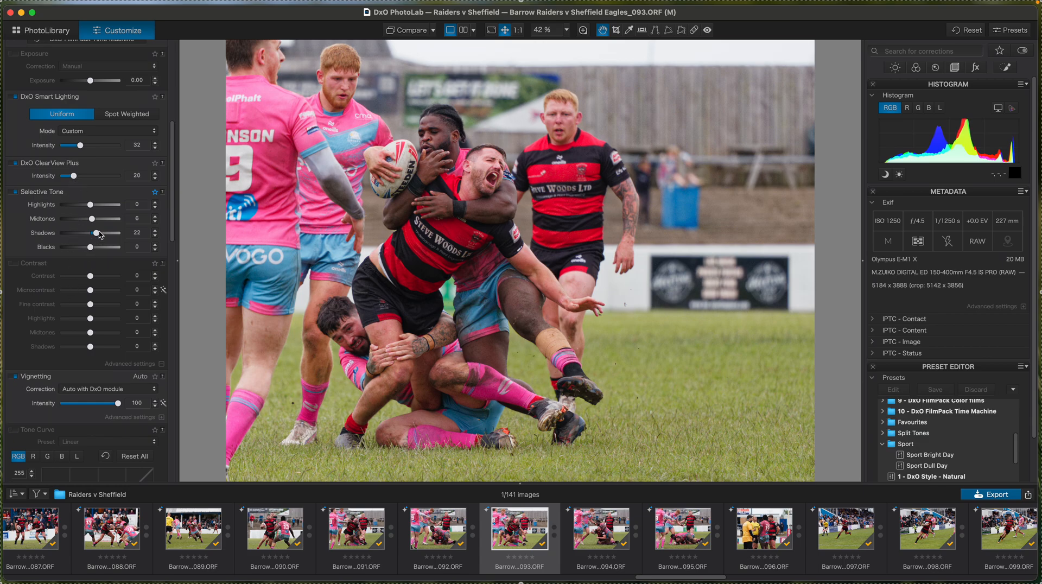
Try a contrast of 42 on the image, reset it and disable the Contrast correction.
scroll(174, 229, "down", 5)
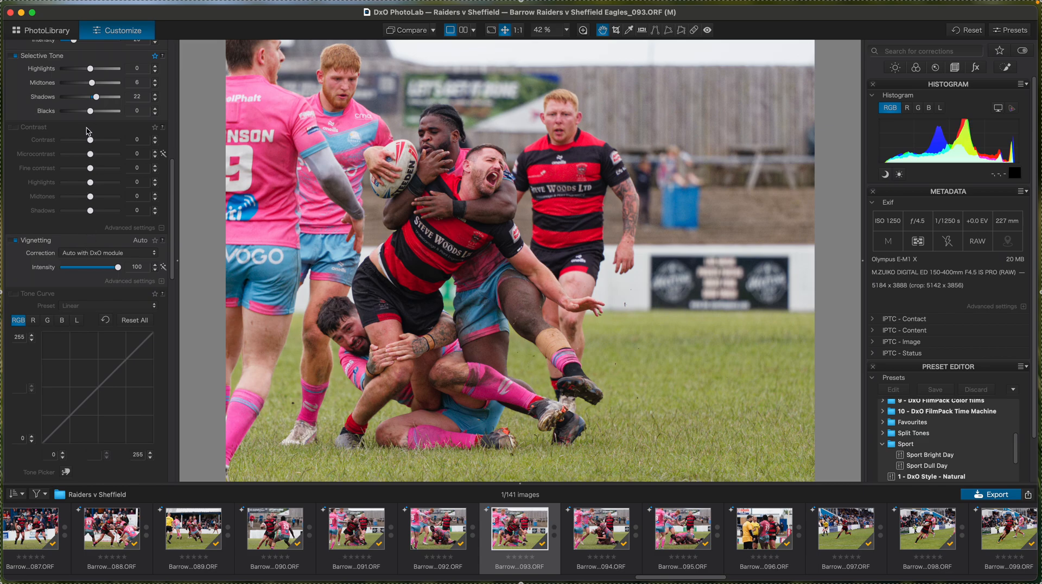
left_click_drag(91, 143, 103, 144)
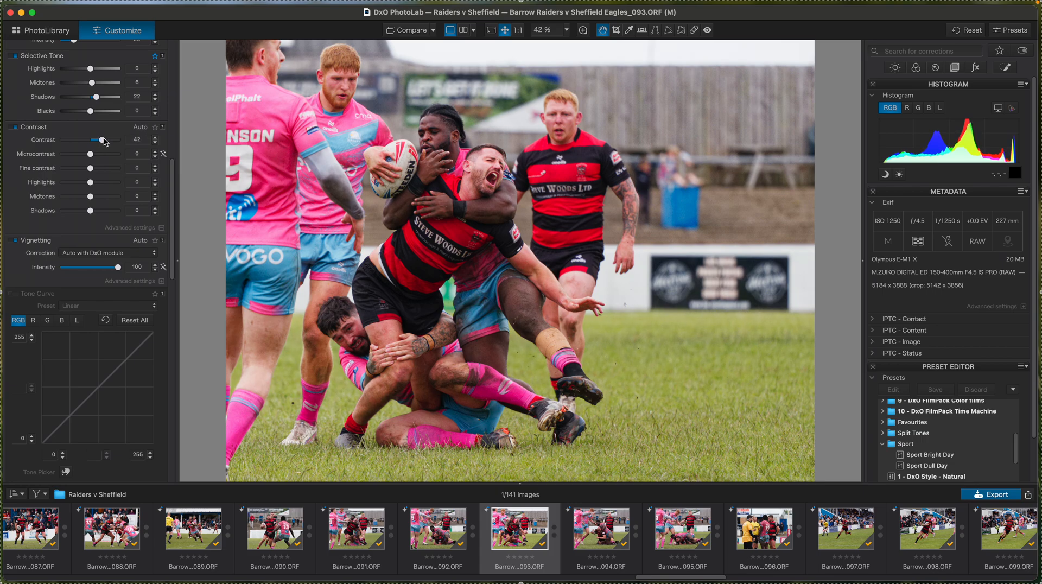
double_click(103, 143)
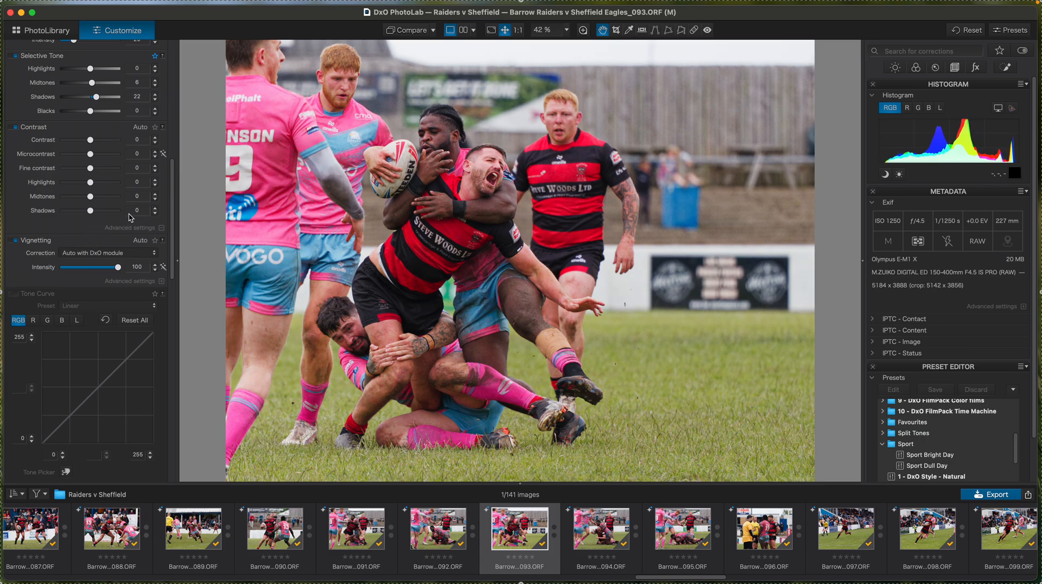
left_click(15, 127)
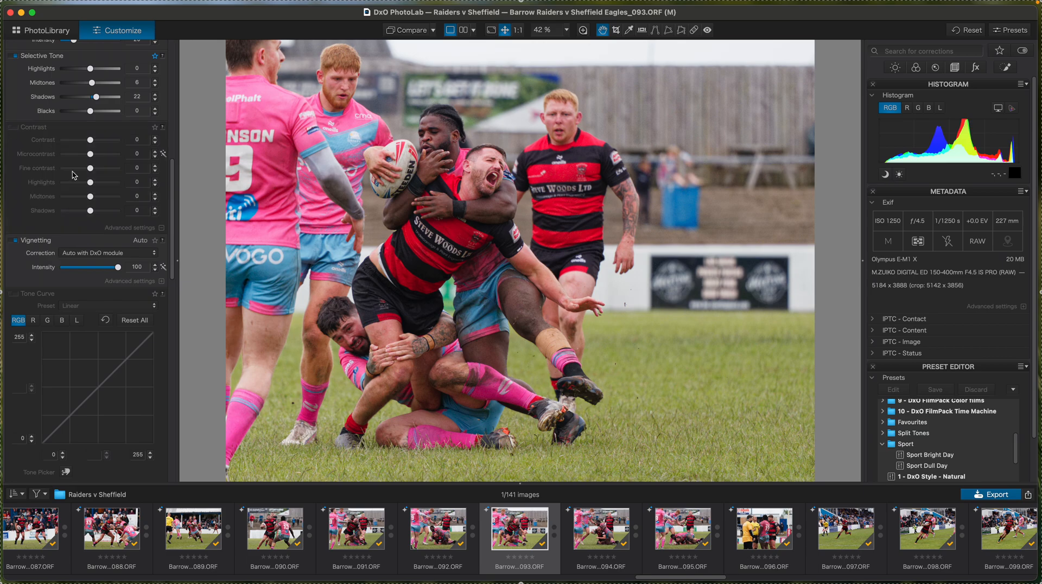
Enable the Tone Curve correction and apply its Light Contrast (Luma) preset.
scroll(172, 239, "down", 6)
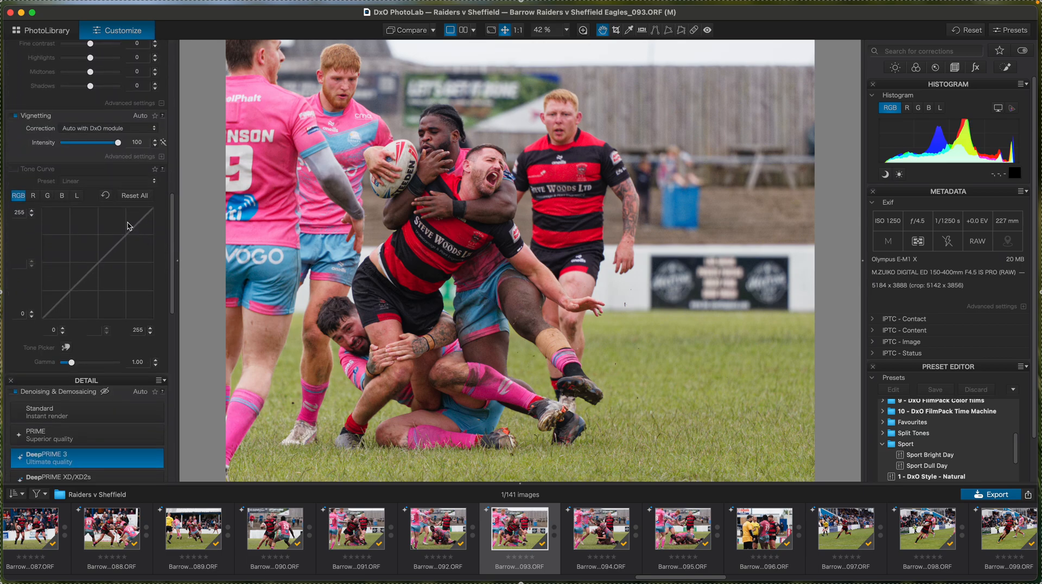
left_click(15, 169)
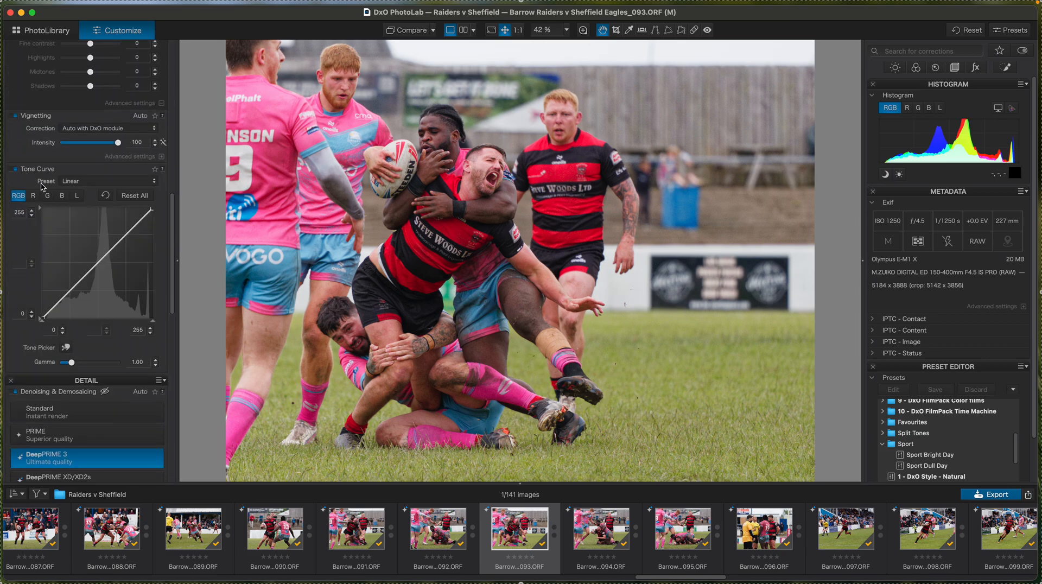
left_click(90, 184)
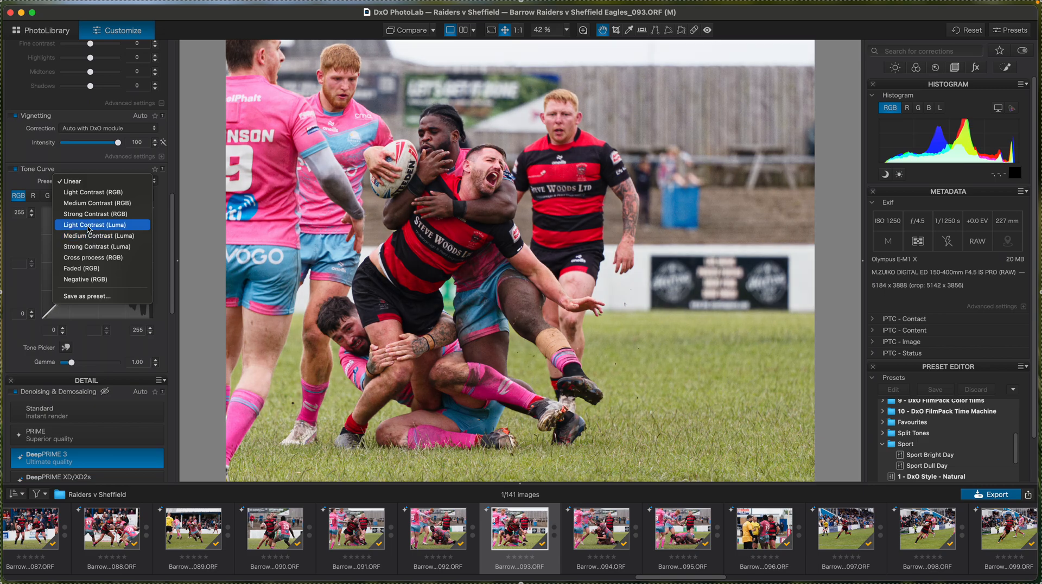
left_click(89, 228)
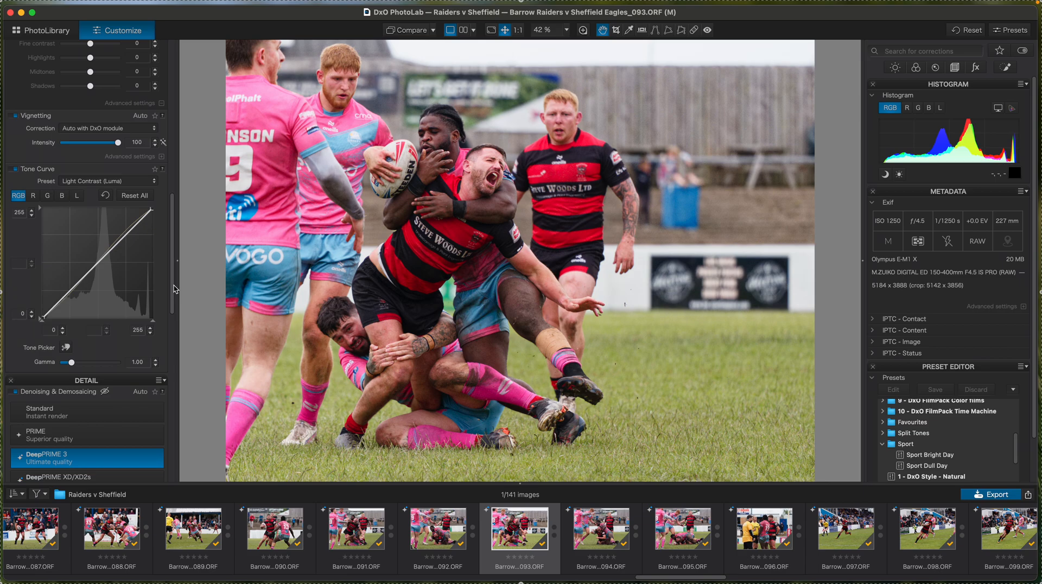
Set the Global value of Lens Sharpness Optimization to +2.00.
left_click_drag(175, 289, 172, 352)
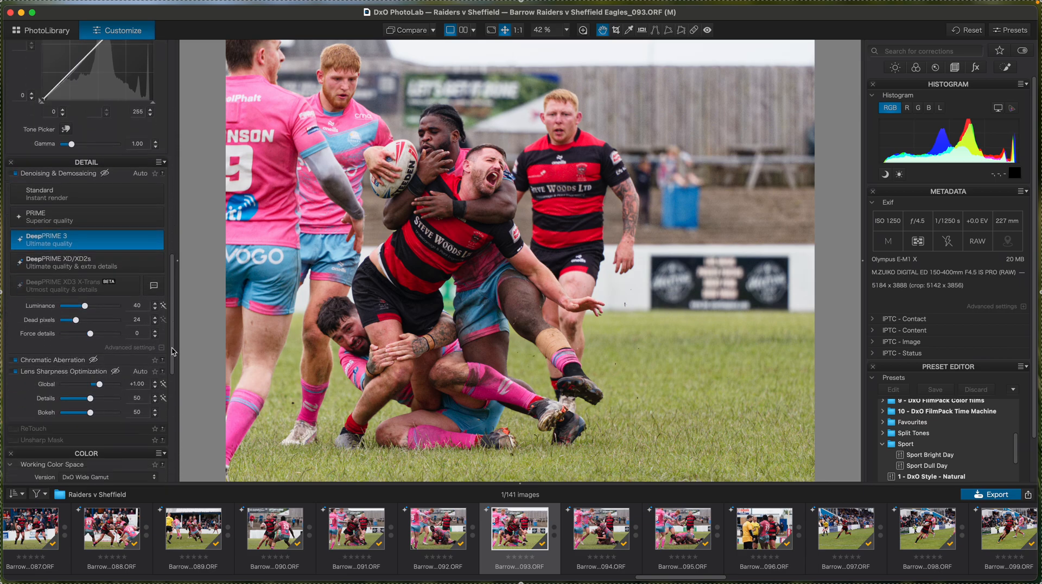
scroll(165, 335, "down", 3)
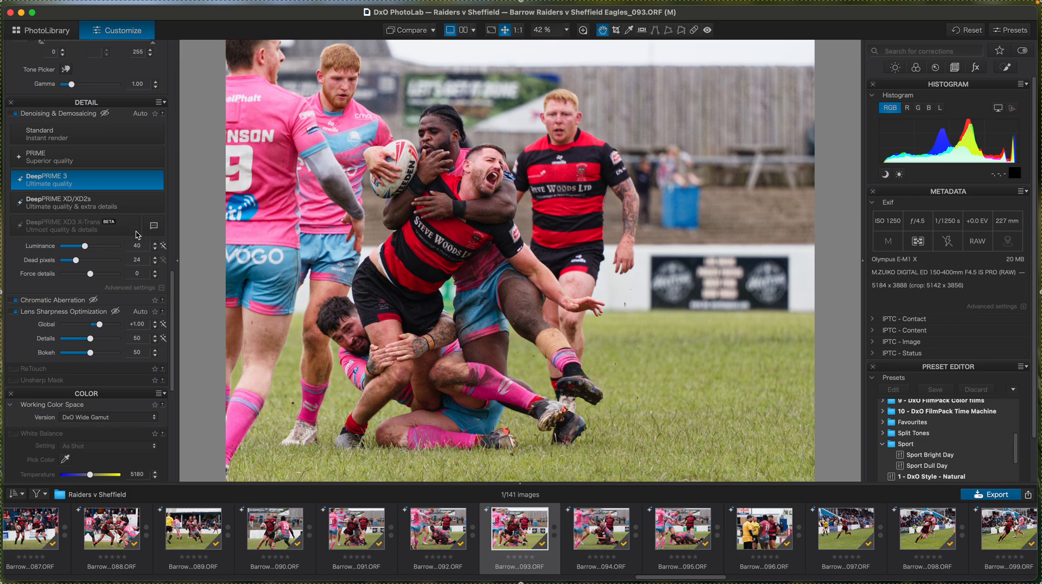
scroll(136, 272, "down", 5)
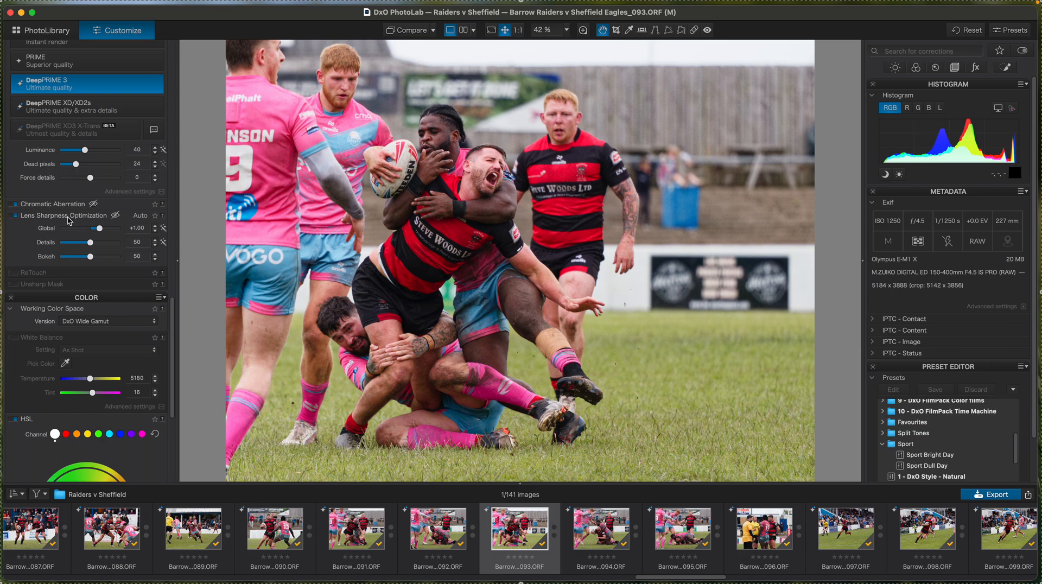
left_click_drag(100, 230, 111, 233)
left_click(155, 227)
left_click(145, 229)
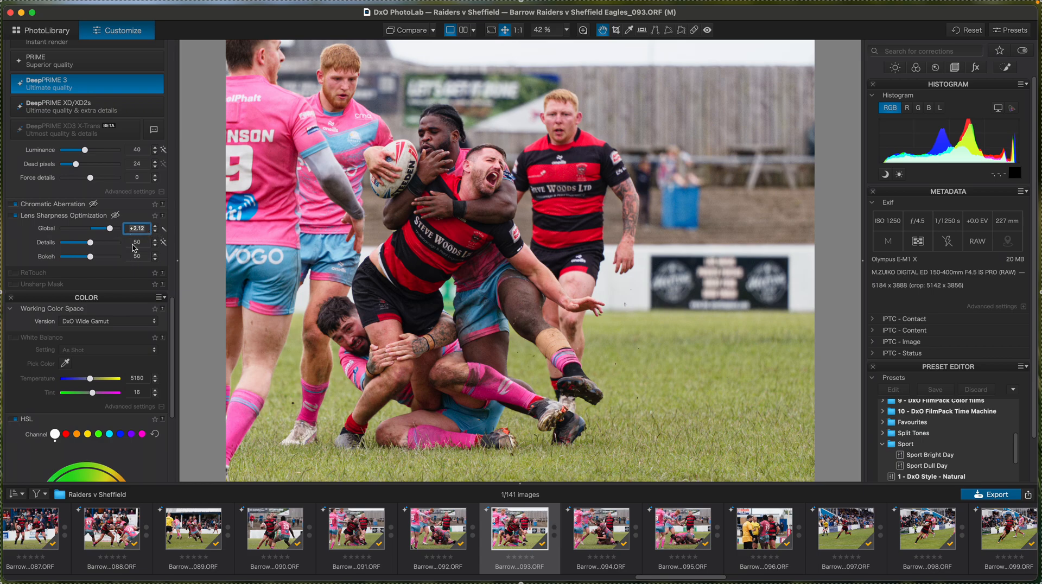
type("2")
key("Return")
Enable White Balance, start from the Daylight setting and adjust the temperature to 5400 and the tint to 5.
scroll(87, 261, "down", 5)
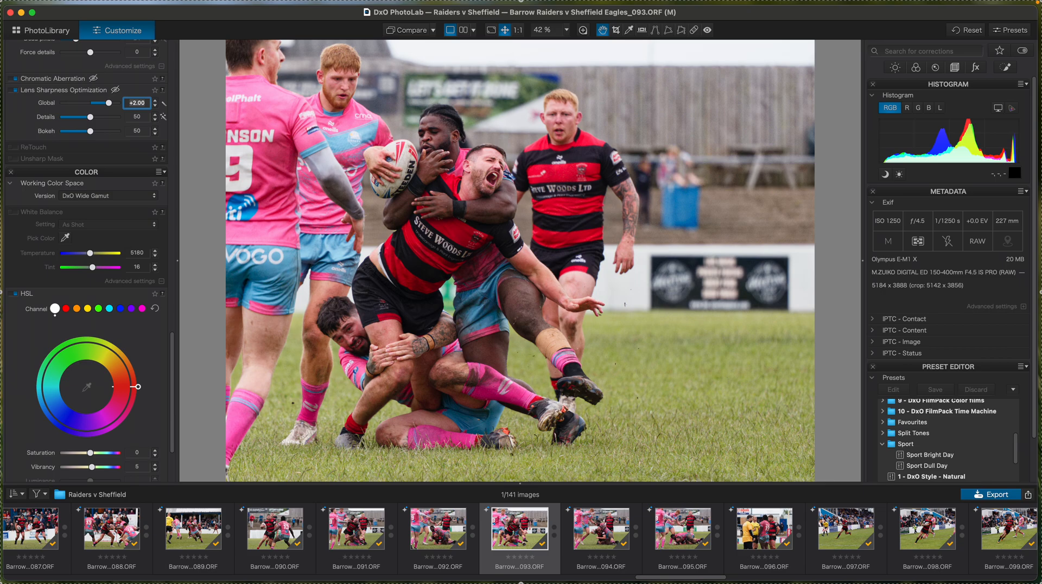
left_click(14, 212)
left_click(92, 224)
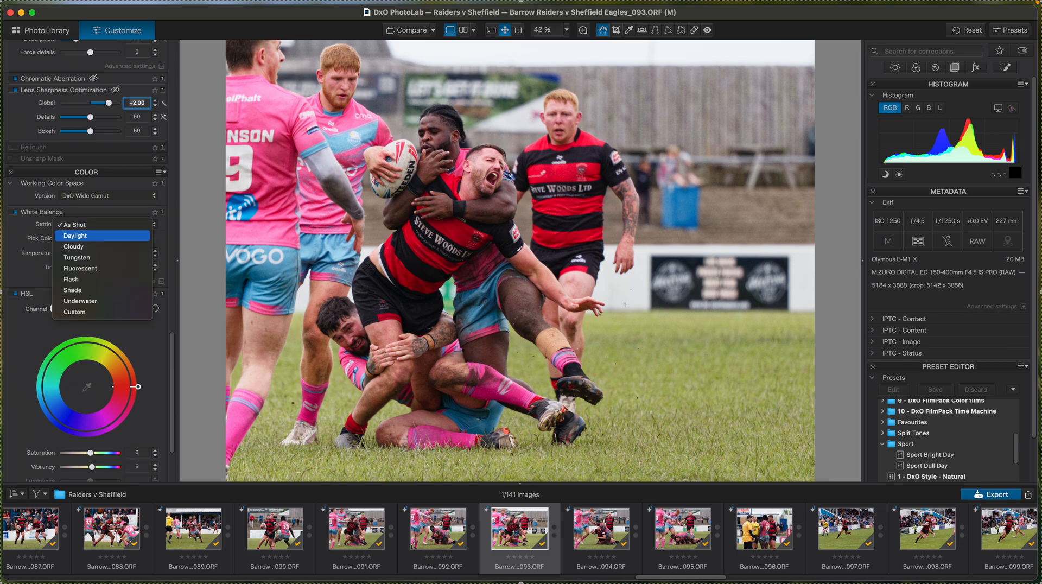
left_click(103, 236)
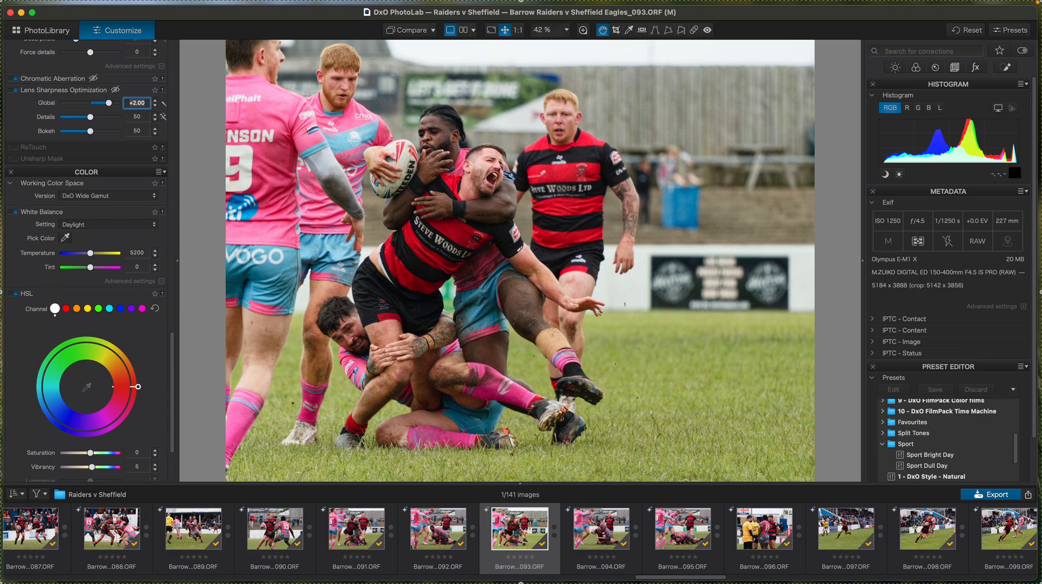
left_click_drag(90, 253, 92, 253)
Raise the overall HSL vibrancy to 18.
scroll(86, 261, "down", 4)
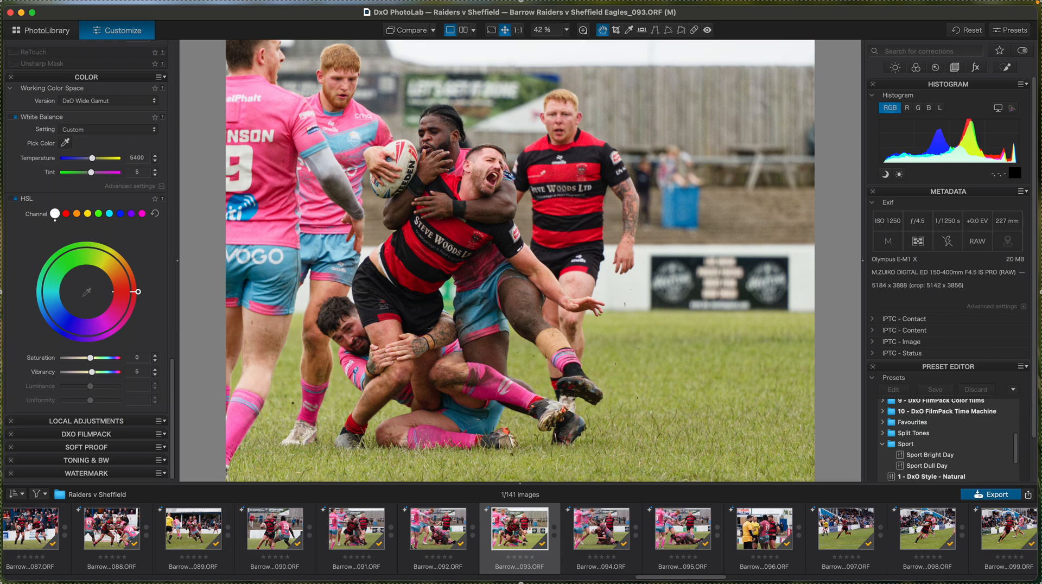
left_click_drag(92, 372, 94, 372)
left_click_drag(94, 372, 95, 372)
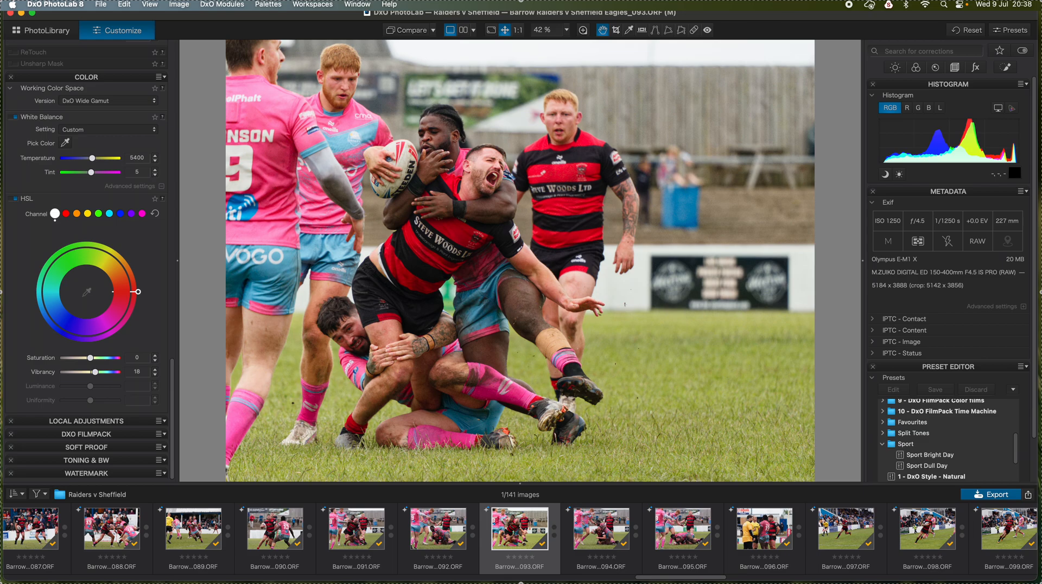
Create a new preset named YT Dull from the current image settings.
left_click(179, 4)
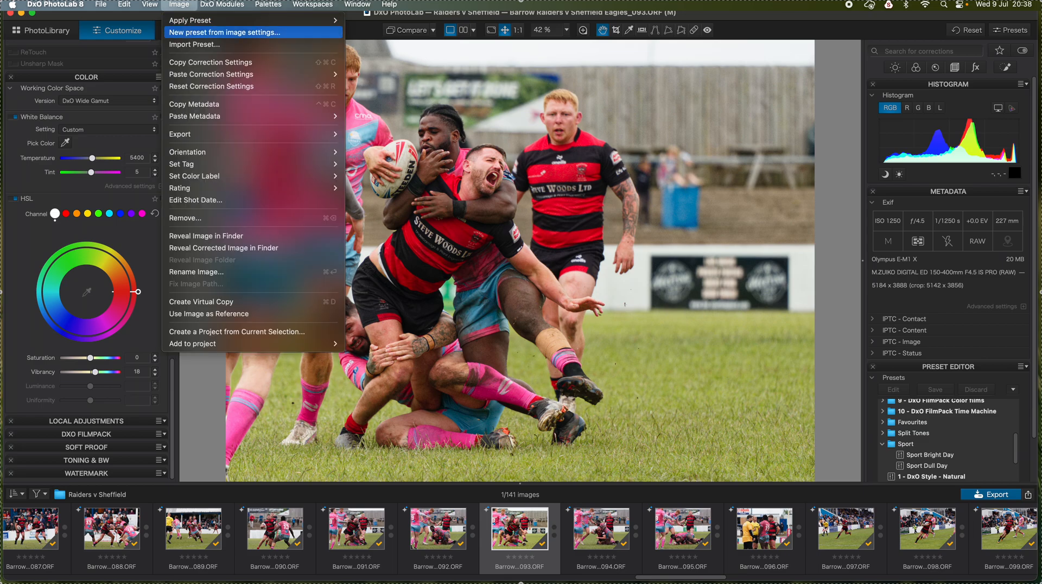
left_click(225, 32)
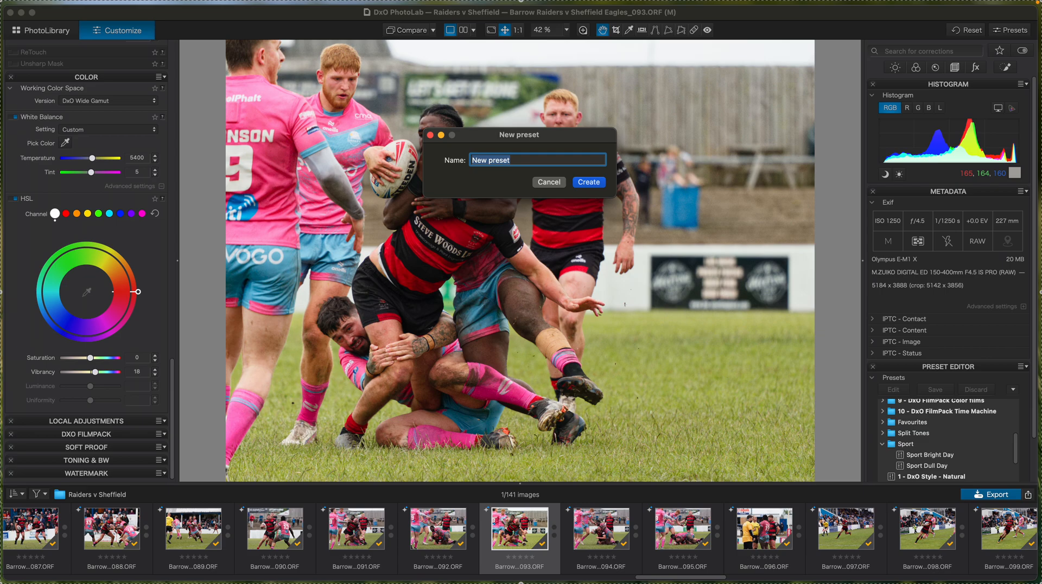
type("YT Dull")
left_click(583, 184)
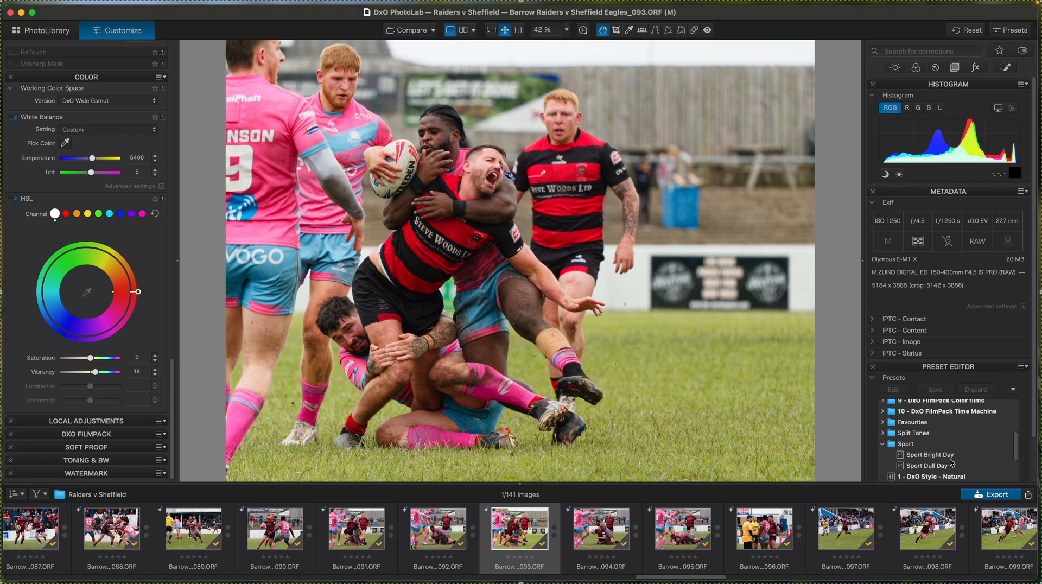
Apply the custom YT Dull preset to the image Barrow Raiders v Sheffield Eagles_094.ORF from the Preset Editor.
scroll(952, 460, "down", 5)
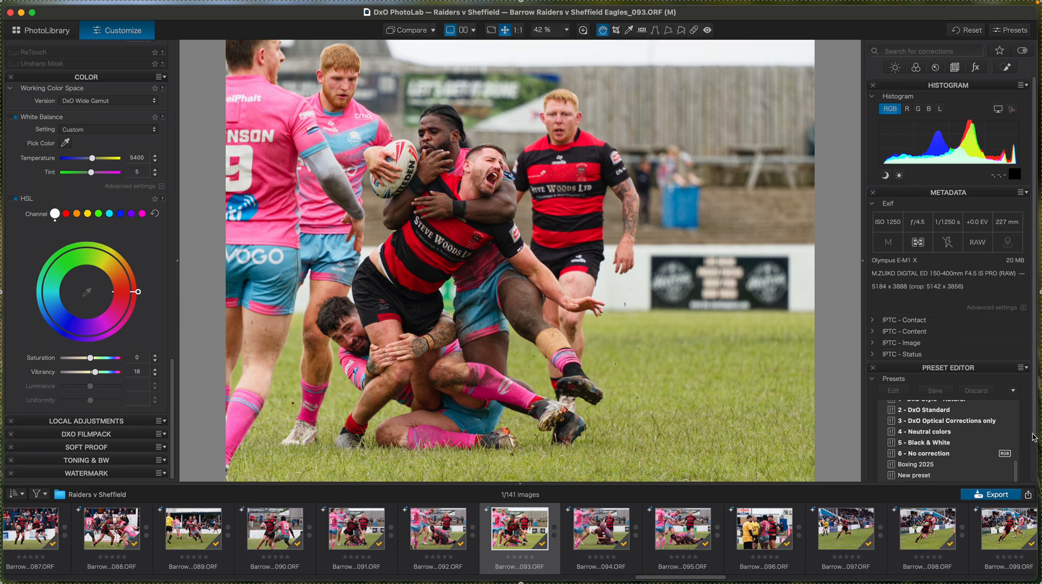
left_click_drag(1037, 424, 1034, 447)
scroll(917, 461, "down", 3)
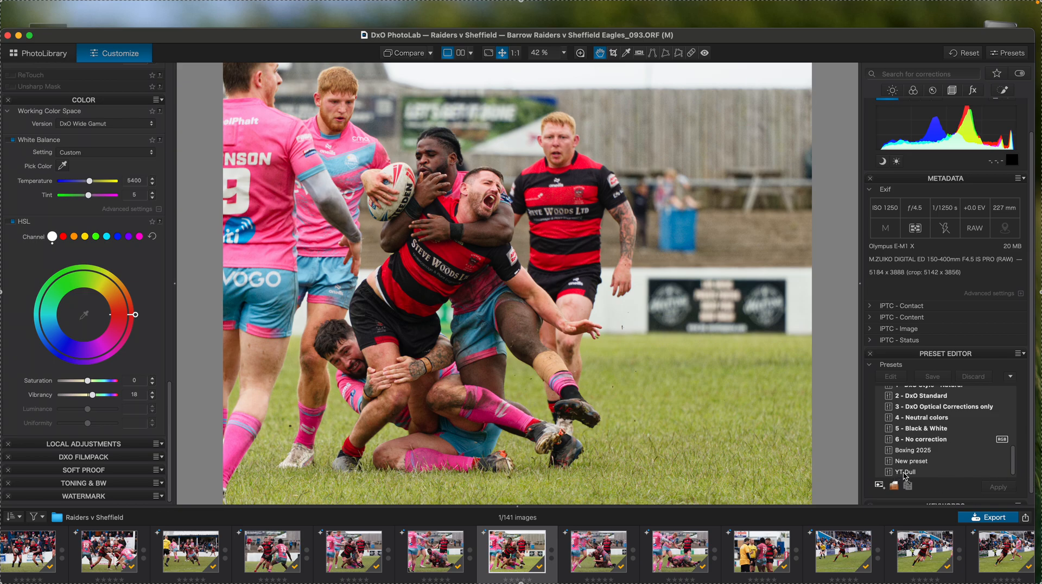
left_click(904, 472)
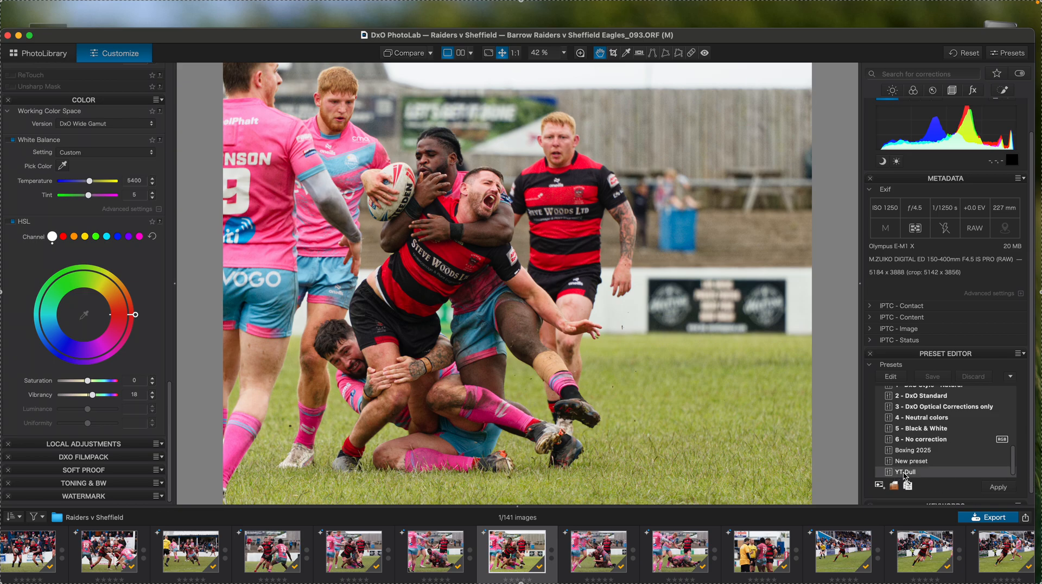
left_click(595, 551)
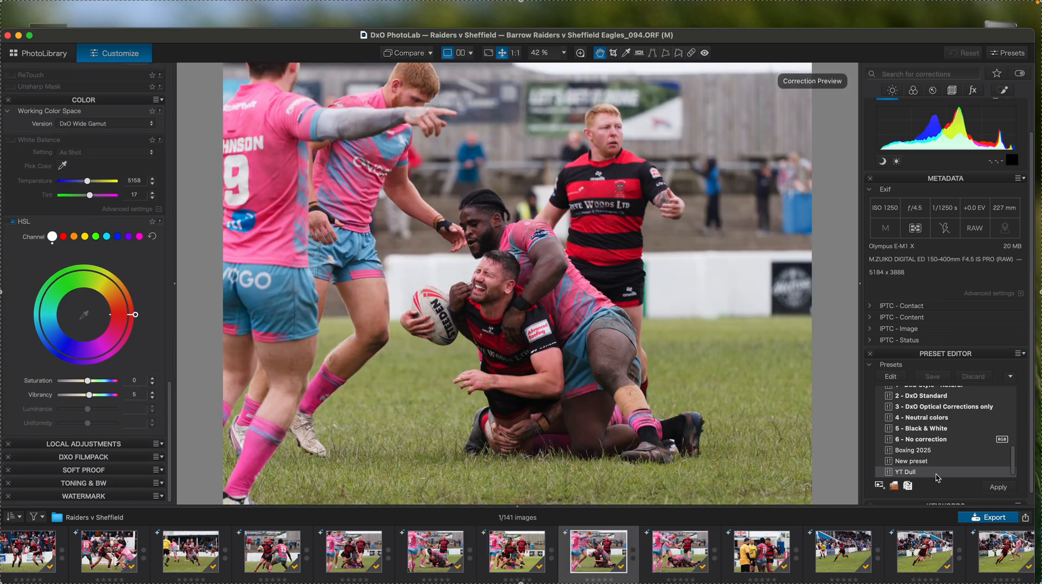
left_click(996, 487)
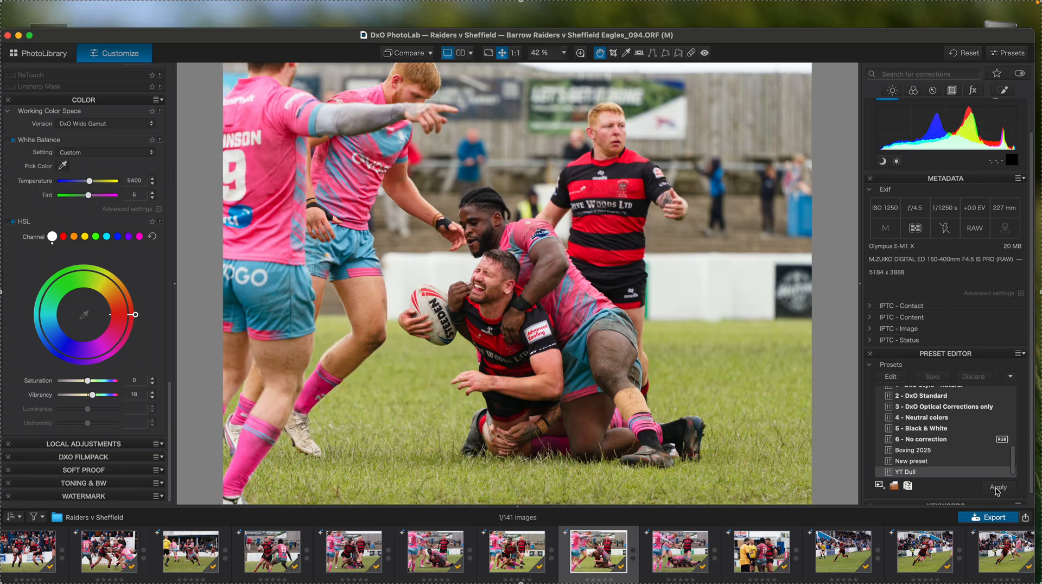
Open the image Barrow Raiders v Sheffield Eagles_095.ORF and apply YT Dull from the general purpose presets in the thumbnail preset gallery.
left_click(689, 540)
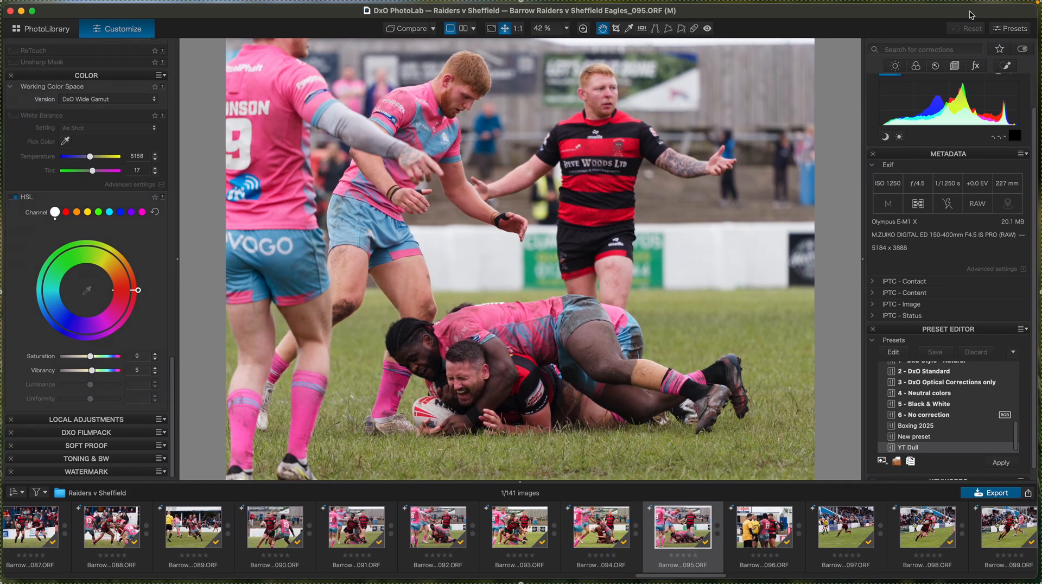
left_click(1013, 30)
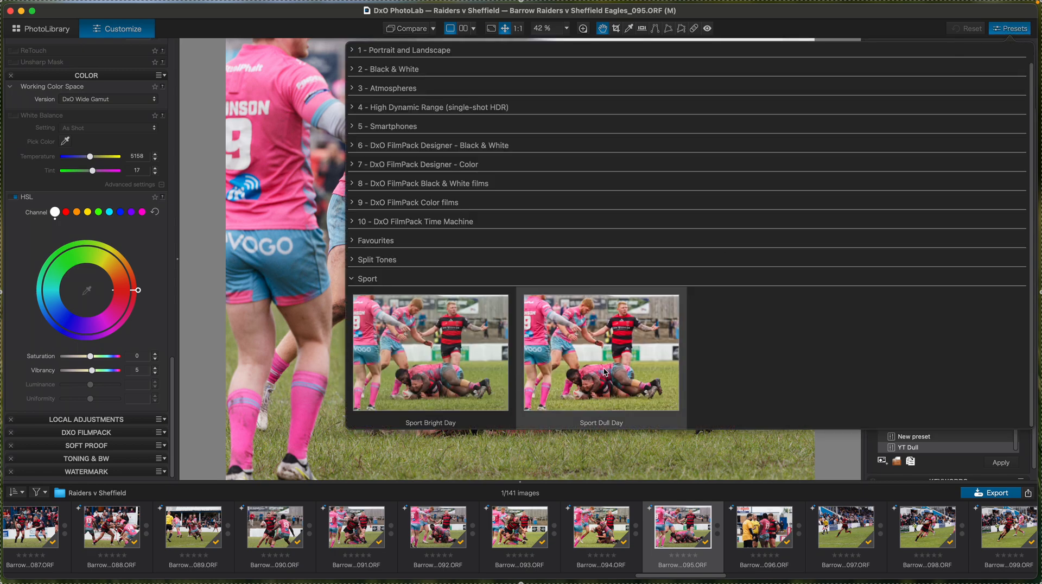
left_click(353, 281)
left_click(352, 53)
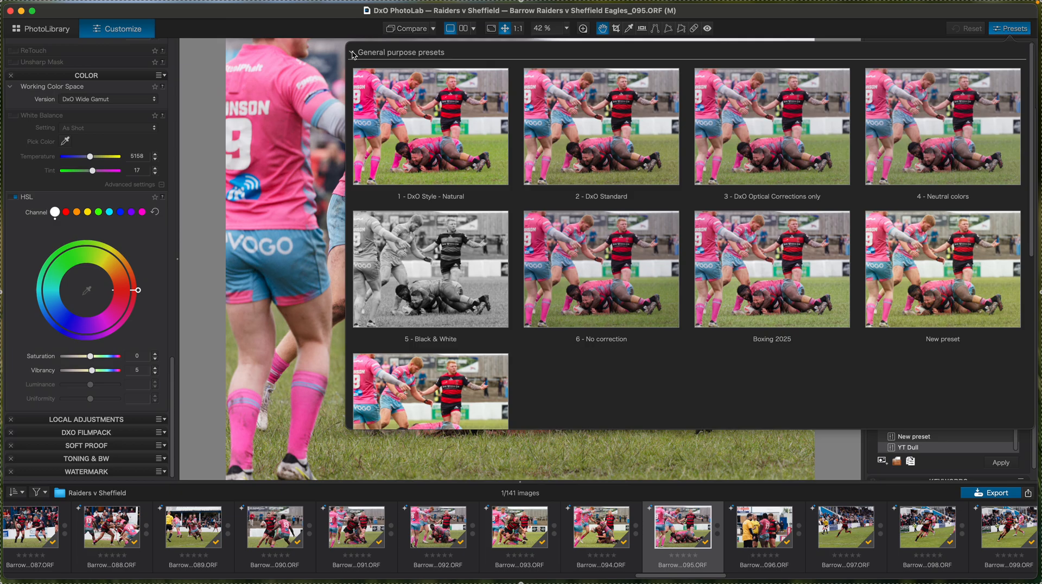
scroll(553, 263, "down", 10)
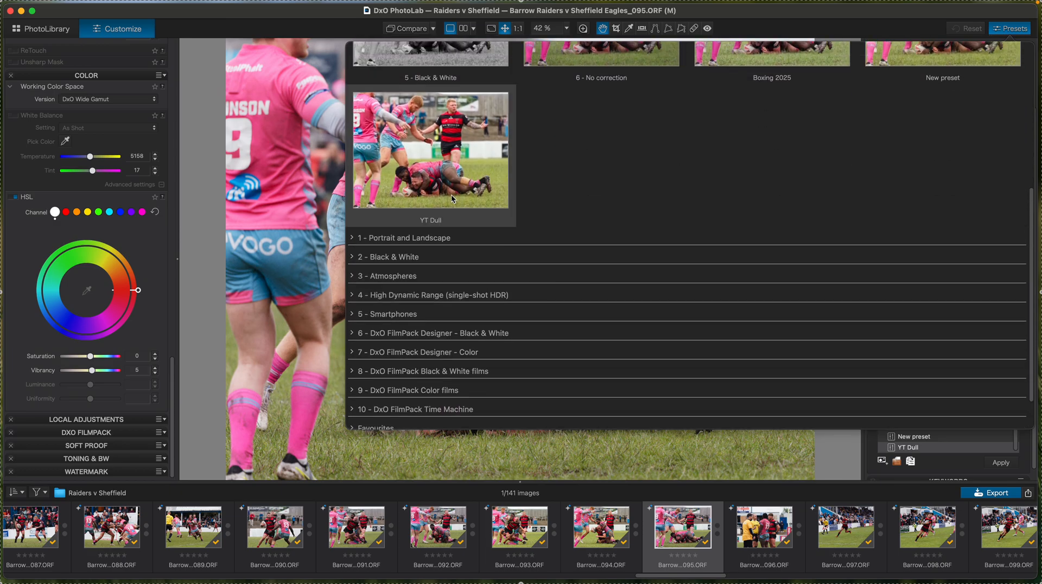
left_click(445, 165)
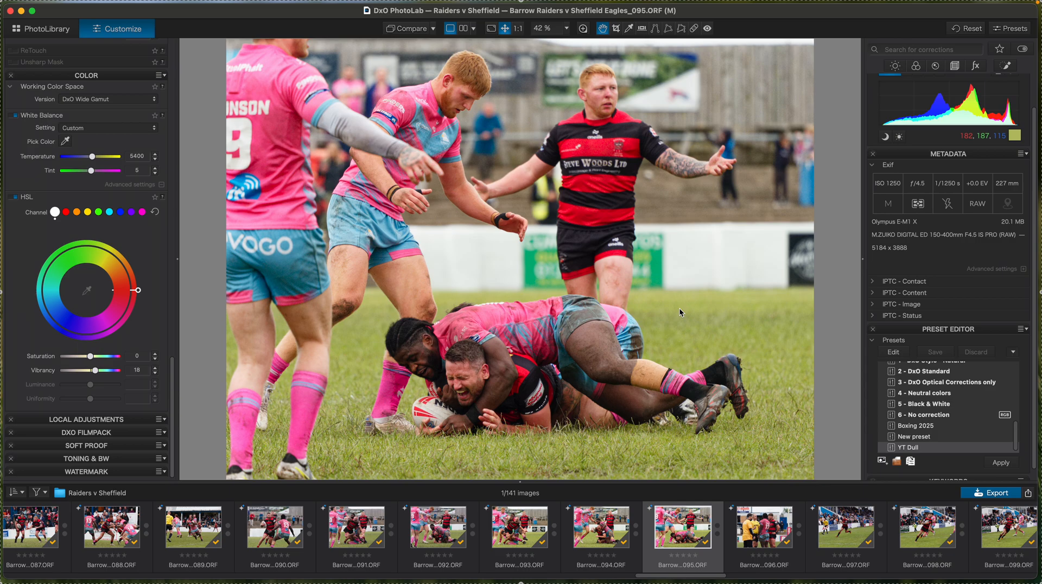
scroll(923, 441, "up", 3)
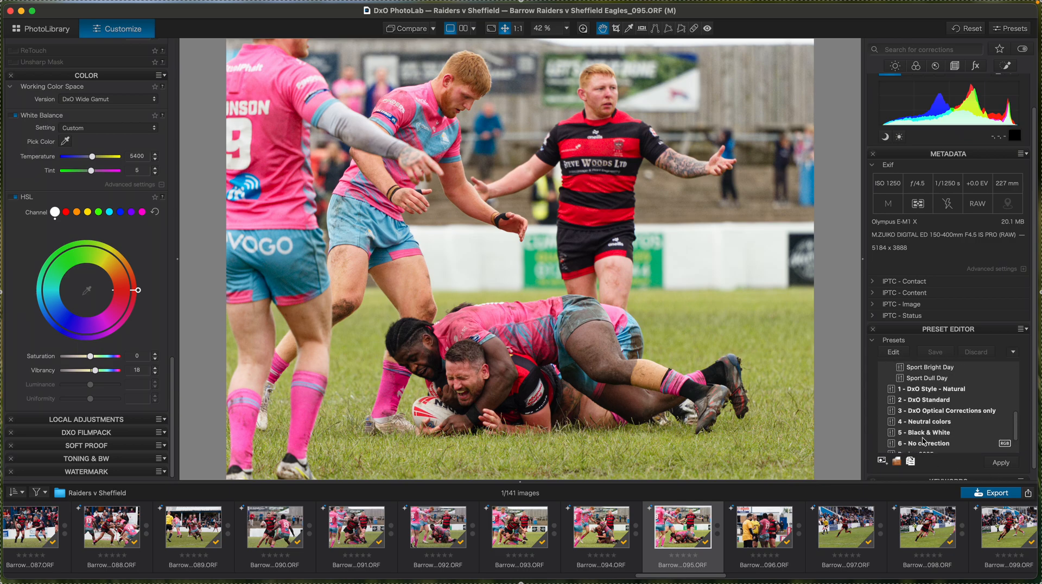